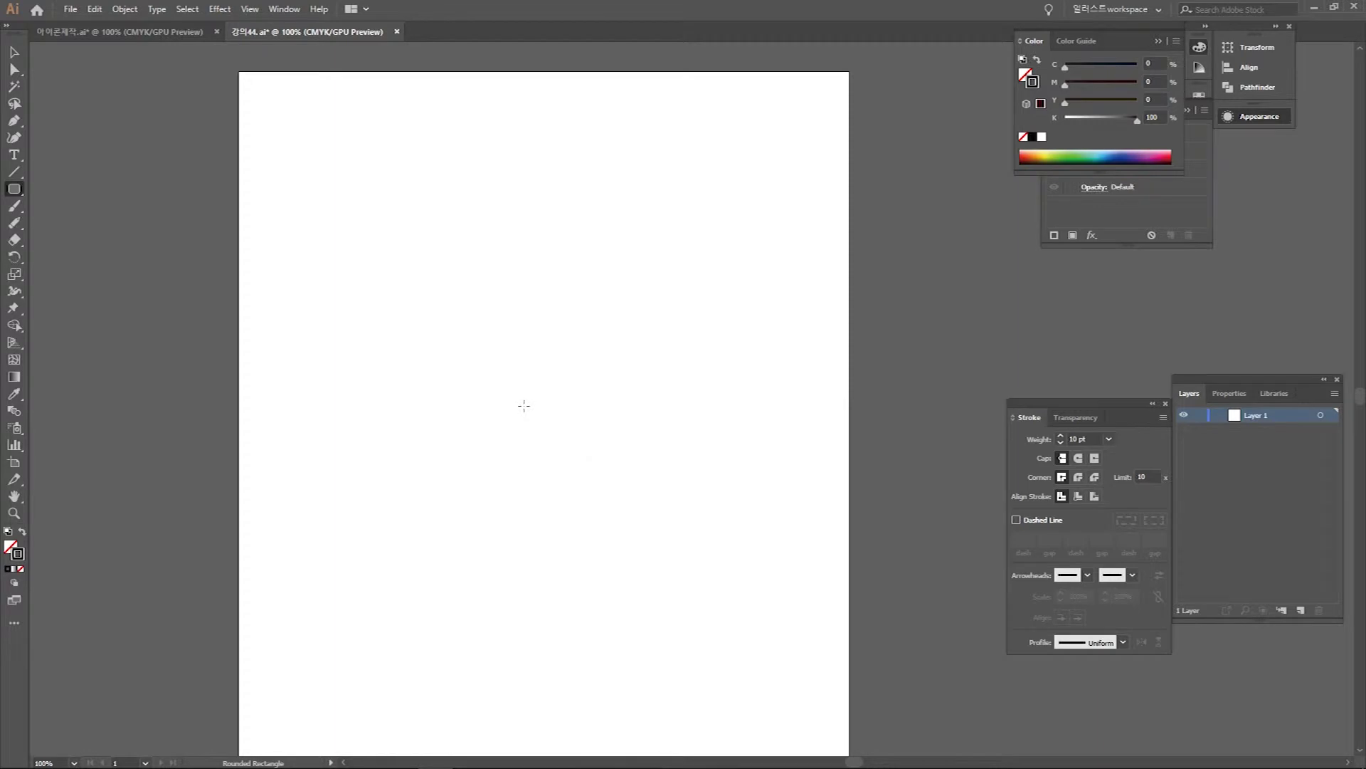
- Click the blank artboard with the Rounded Rectangle tool to bring up its size dialog
{"action": "left_click", "coordinate": [524, 406]}
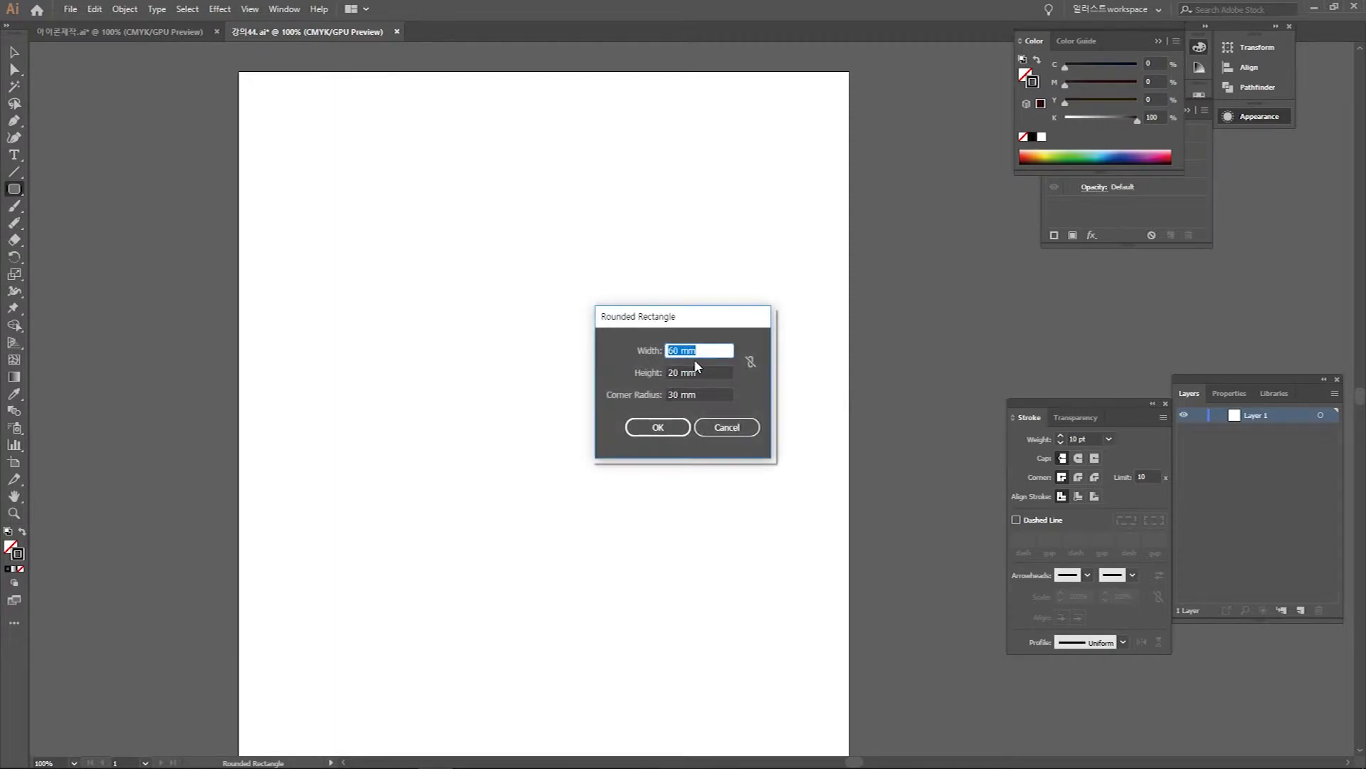
- Create a 100 × 20 mm rounded rectangle with a 30 mm corner radius
{"action": "left_click", "coordinate": [674, 349]}
{"action": "type", "text": "100"}
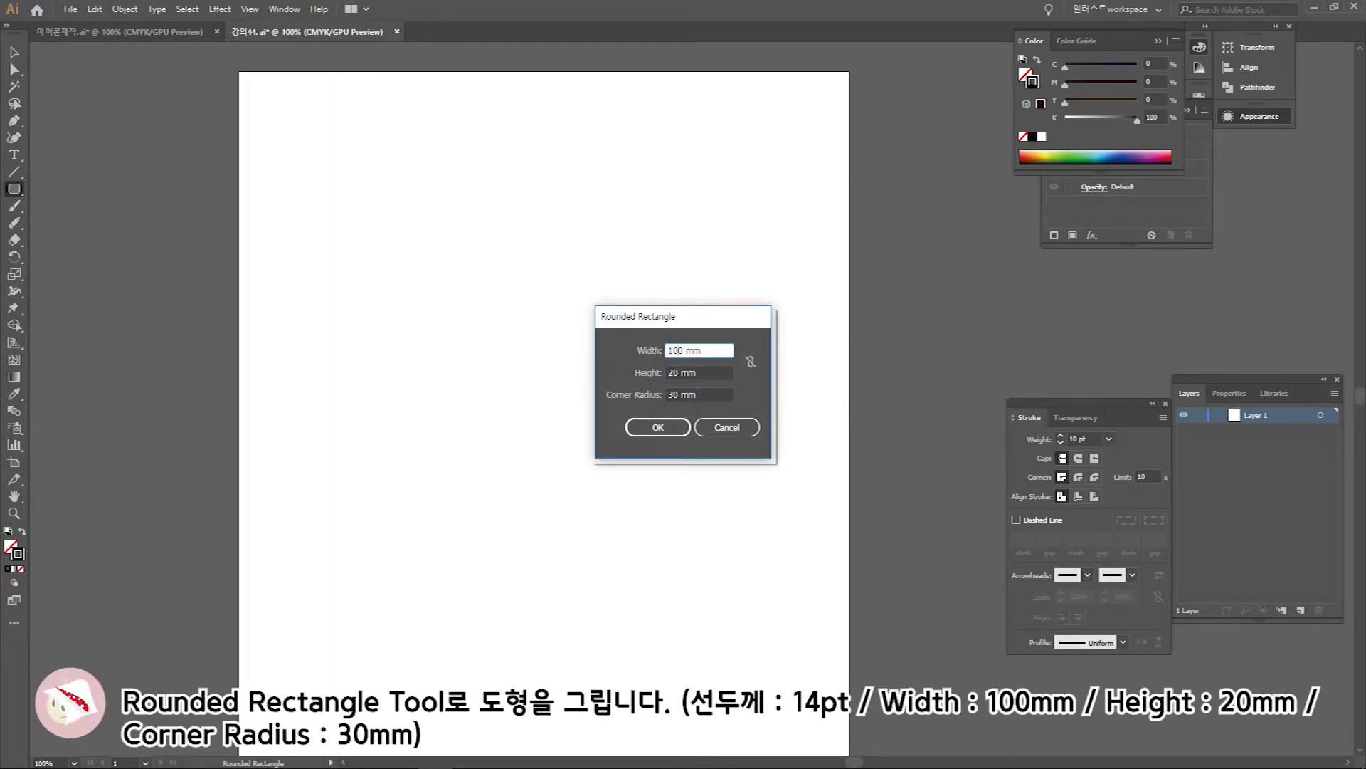
{"action": "left_click", "coordinate": [669, 430]}
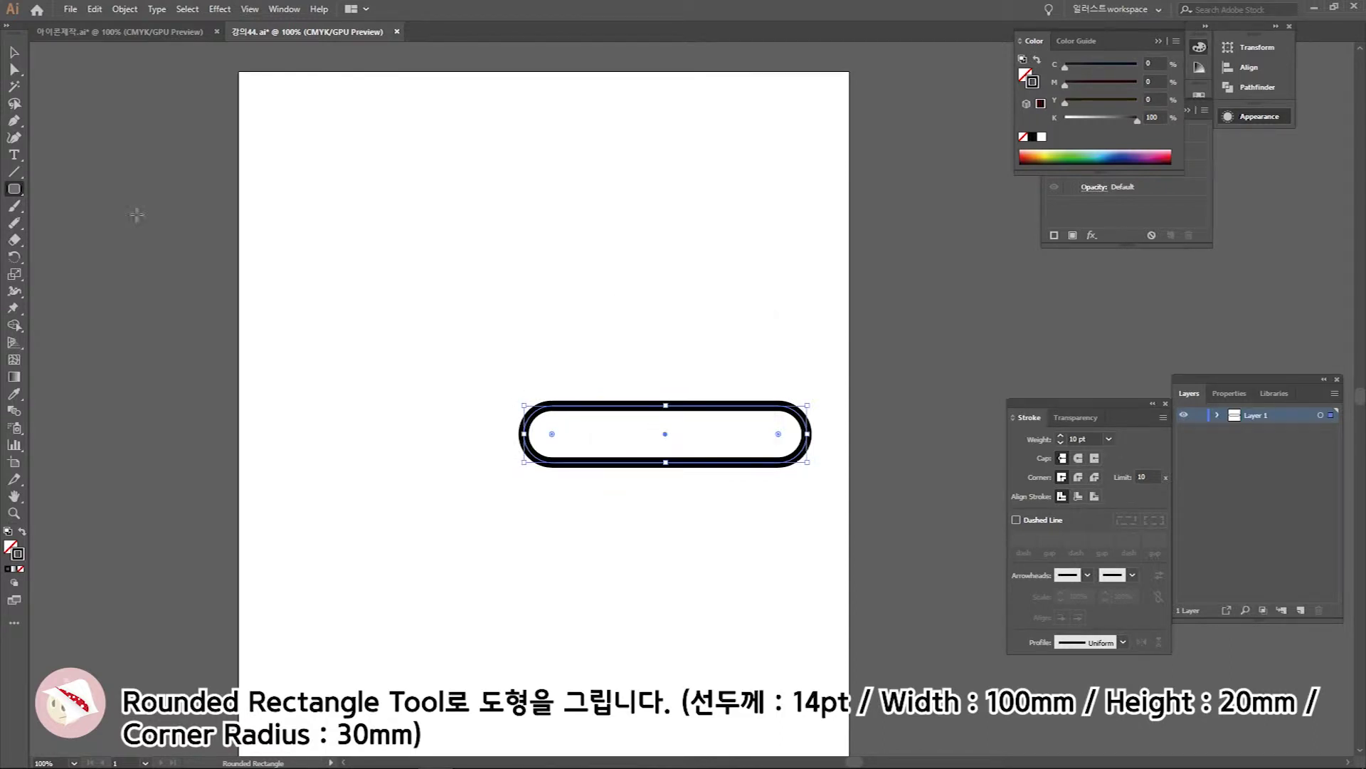
- Move the pill up-left toward page centre, give it a 14 pt stroke, and isolate it
{"action": "key", "text": "v"}
{"action": "left_click_drag", "start_coordinate": [627, 407], "coordinate": [503, 352]}
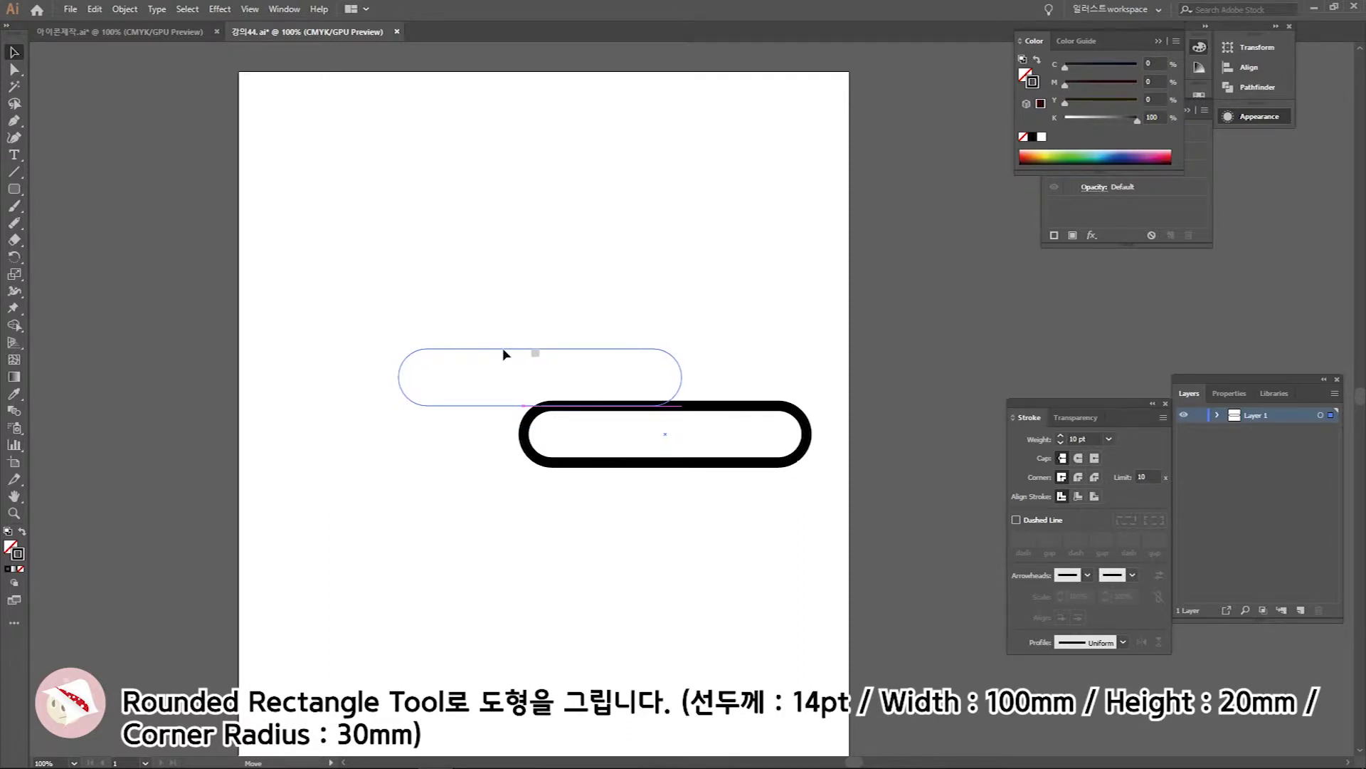
{"action": "left_click_drag", "start_coordinate": [502, 351], "coordinate": [503, 349]}
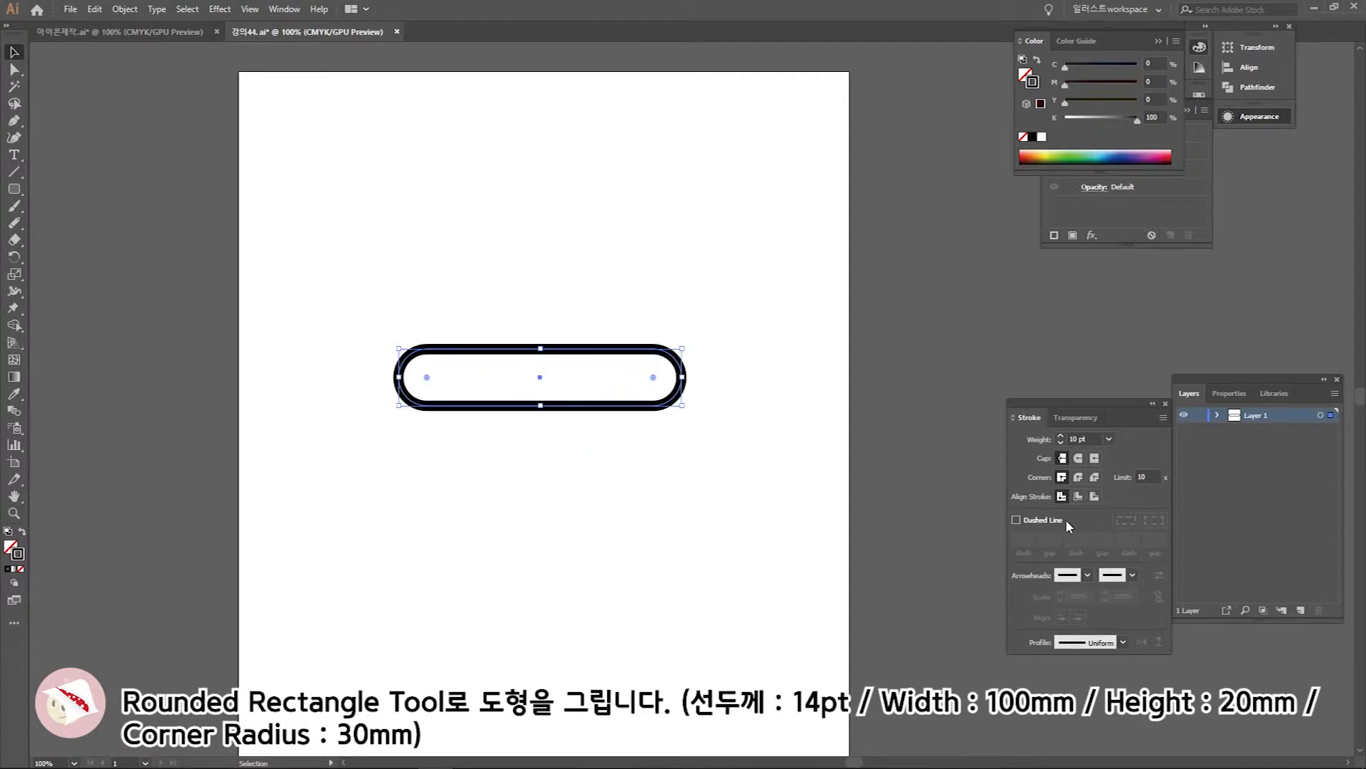
{"action": "left_click", "coordinate": [1108, 438]}
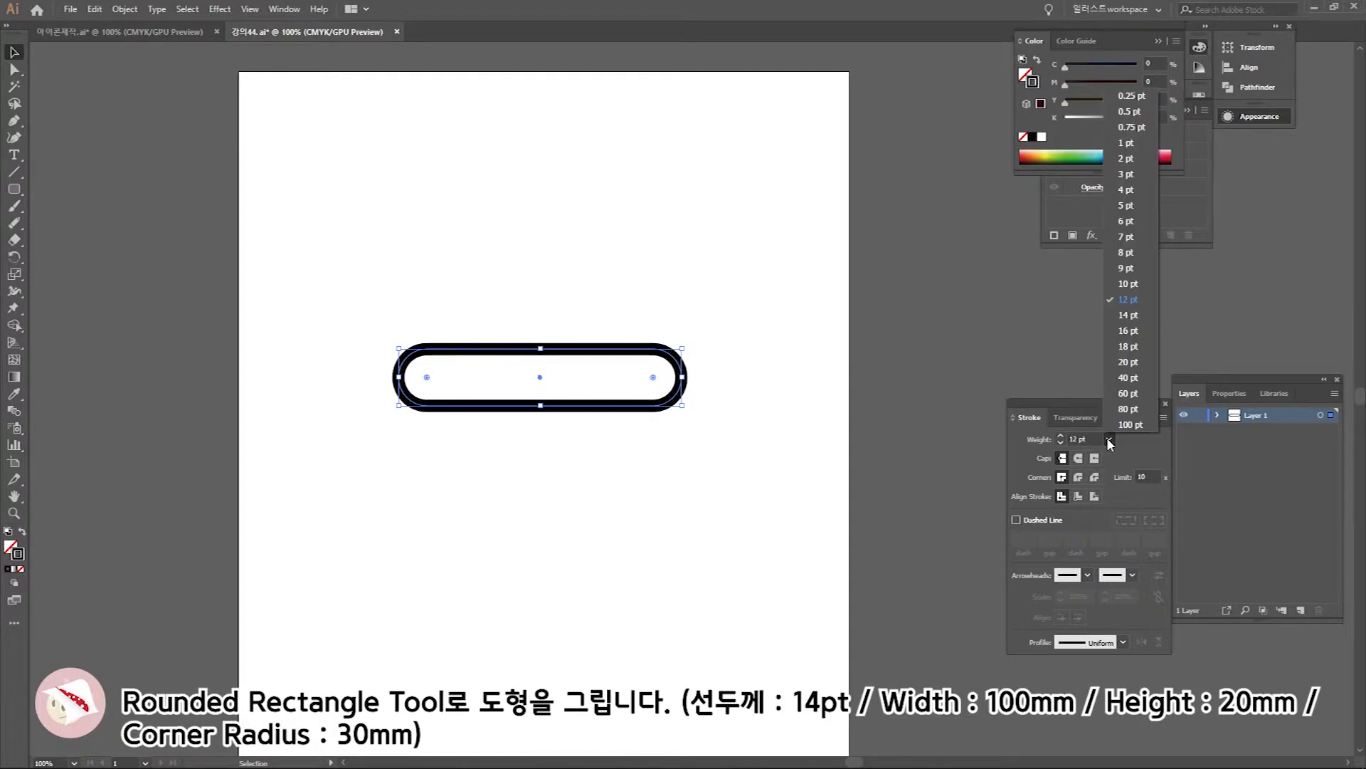
{"action": "left_click", "coordinate": [1129, 326]}
{"action": "double_click", "coordinate": [601, 409]}
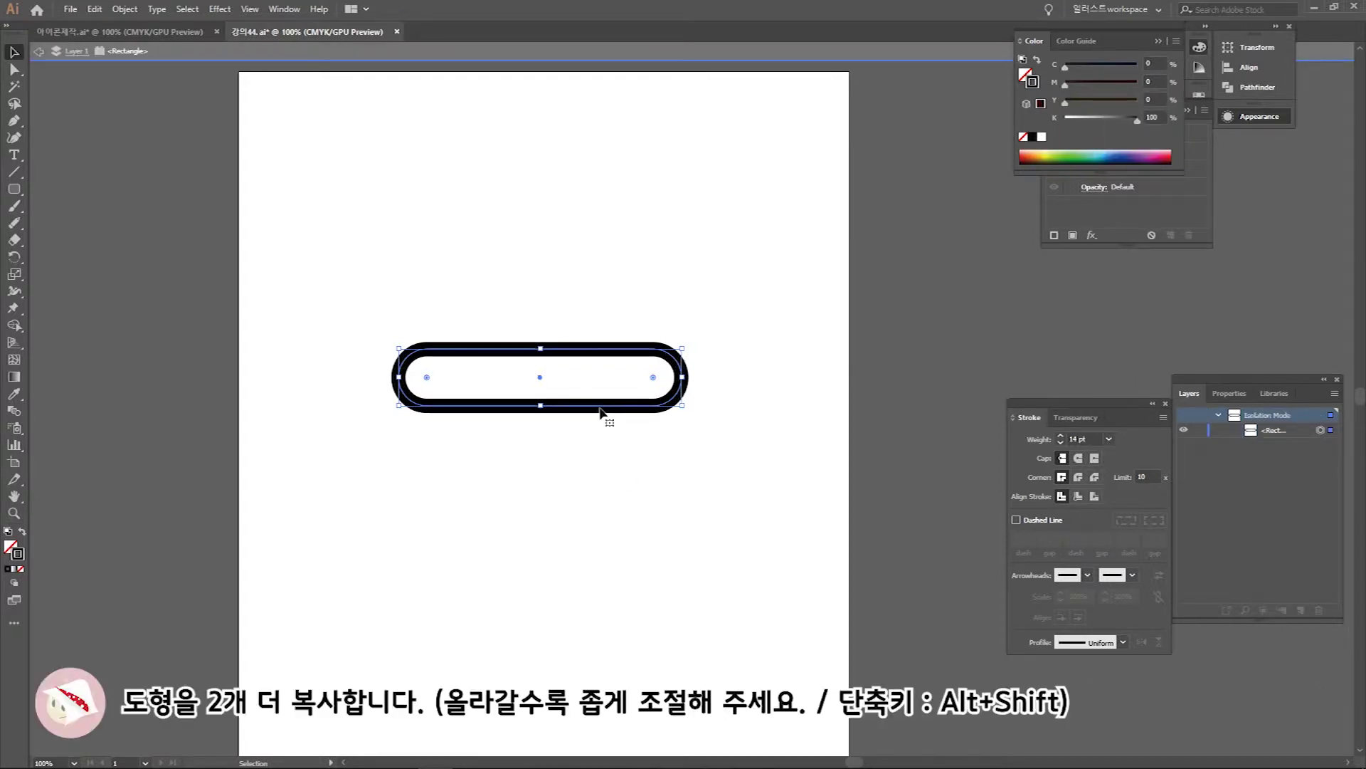
- Copy the pill straight up and pull its ends inward to make a narrower second tier
{"action": "left_click_drag", "start_coordinate": [601, 411], "coordinate": [602, 353]}
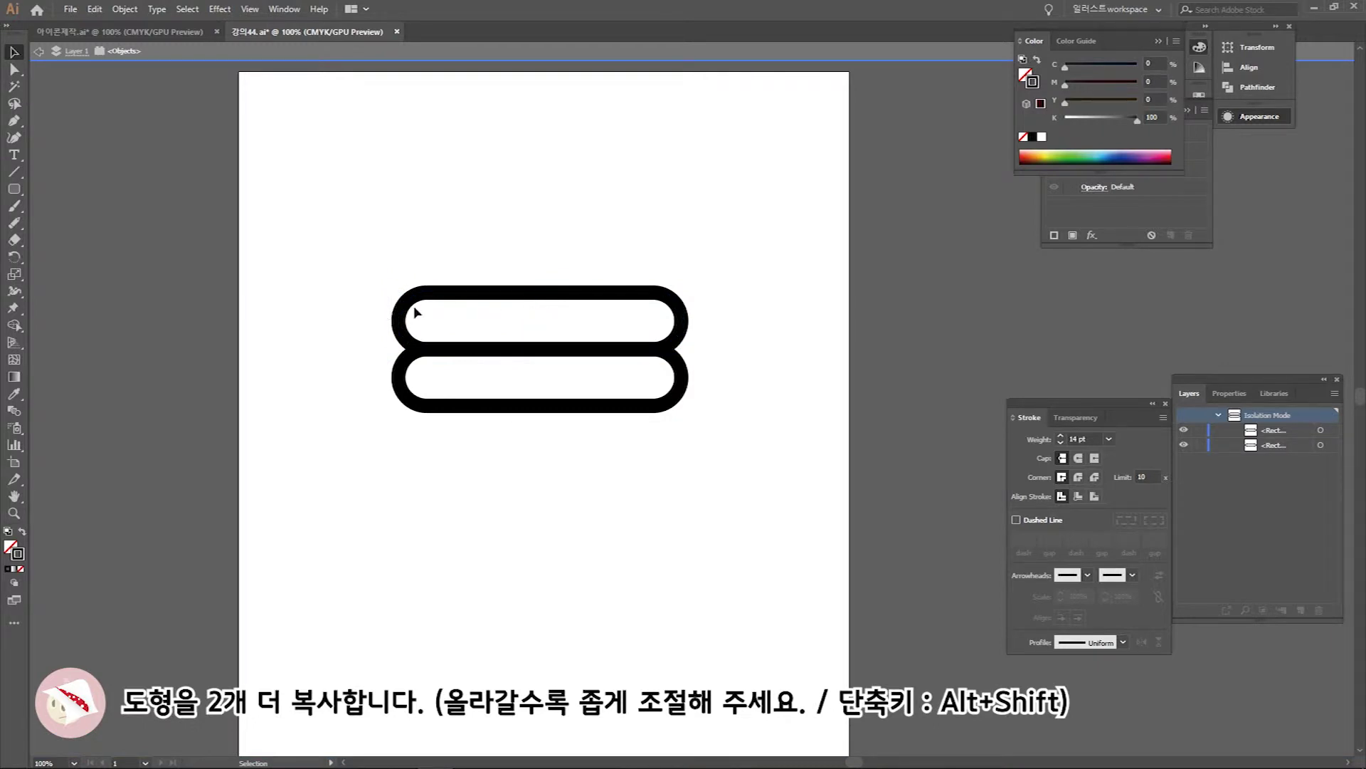
{"action": "left_click", "coordinate": [186, 221]}
{"action": "left_click", "coordinate": [13, 69]}
{"action": "left_click", "coordinate": [403, 295]}
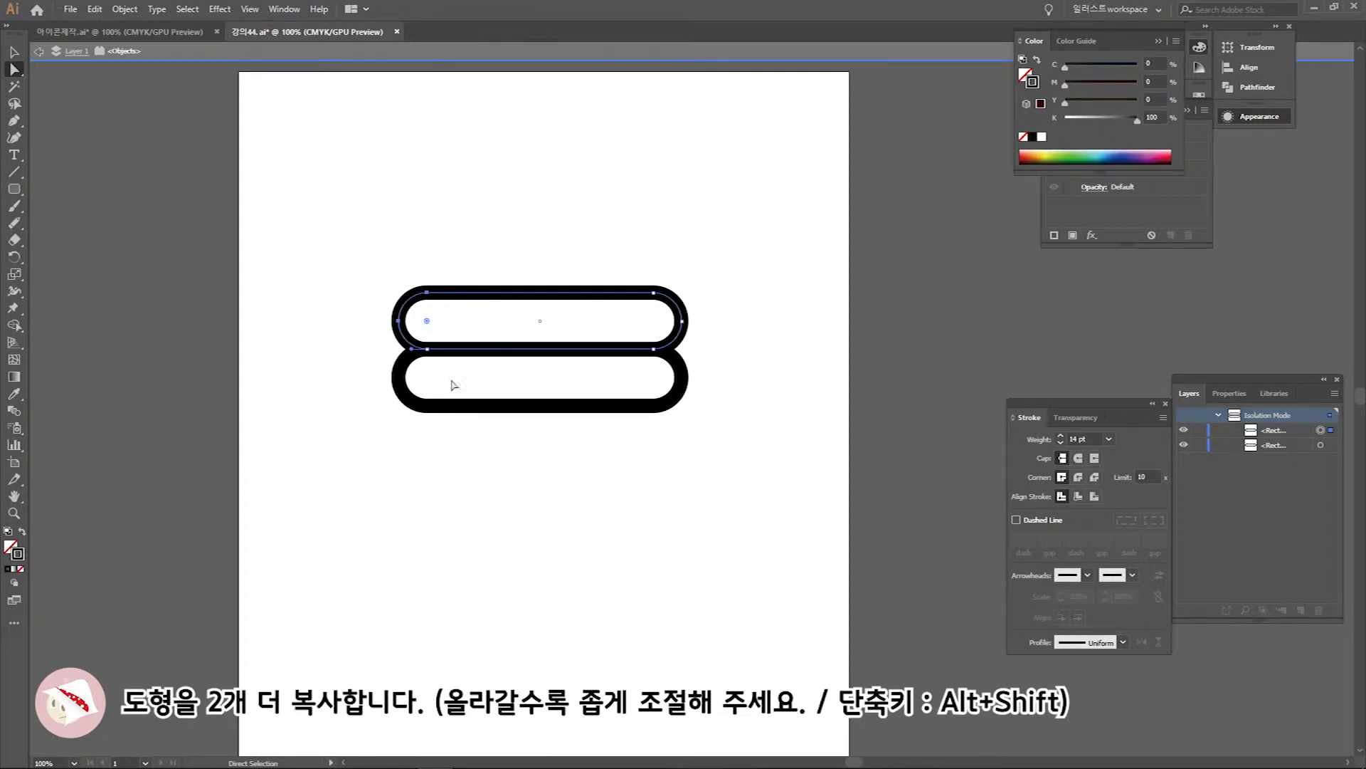
{"action": "key", "text": "Right"}
{"action": "key", "text": "Right"}
{"action": "key", "text": "Right"}
{"action": "key", "text": "Right"}
{"action": "key", "text": "Right"}
{"action": "key", "text": "Right"}
{"action": "key", "text": "Right"}
{"action": "key", "text": "Right"}
{"action": "key", "text": "Right"}
{"action": "key", "text": "Right"}
{"action": "key", "text": "Right"}
{"action": "key", "text": "Right"}
{"action": "key", "text": "Right"}
{"action": "key", "text": "Right"}
{"action": "key", "text": "Right"}
{"action": "key", "text": "Right"}
{"action": "key", "text": "Right"}
{"action": "key", "text": "Right"}
{"action": "key", "text": "Right"}
{"action": "key", "text": "Right"}
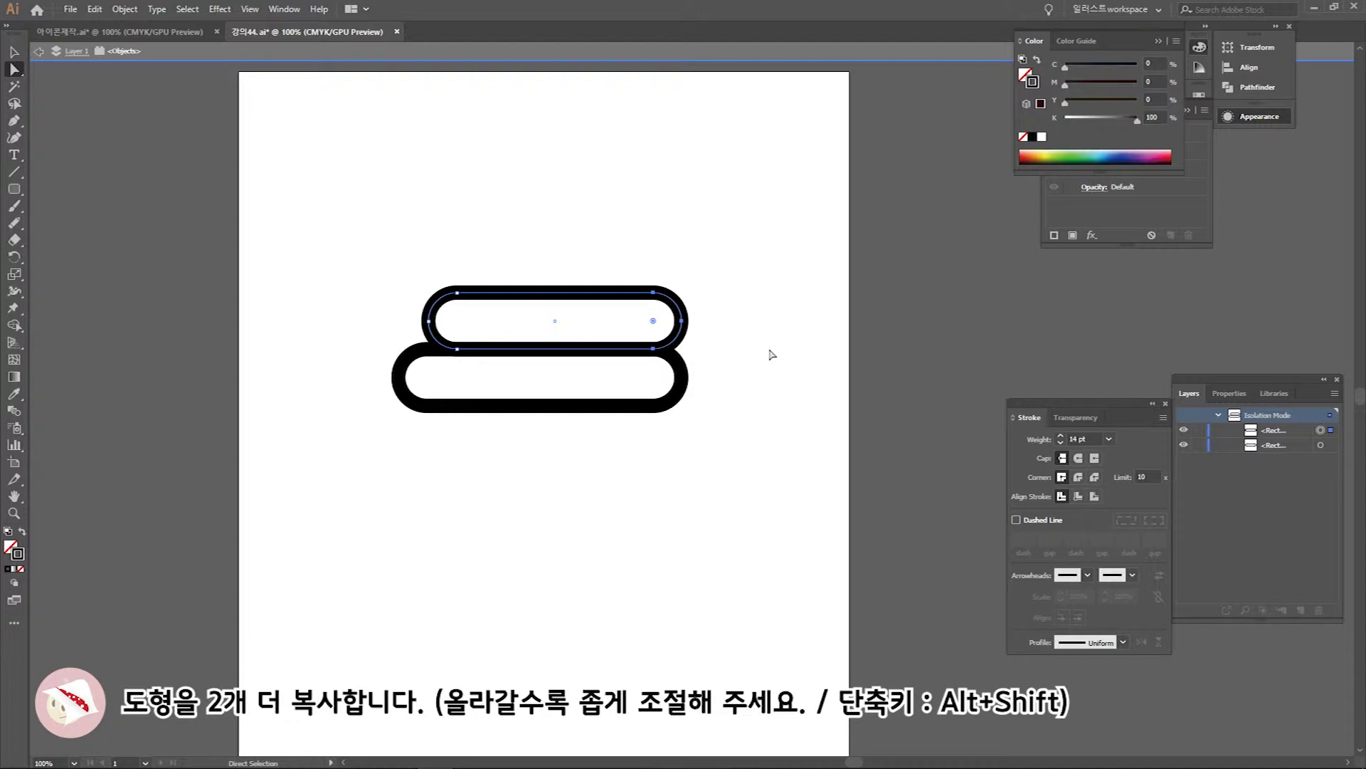
{"action": "key", "text": "Left"}
{"action": "key", "text": "Left"}
{"action": "key", "text": "Left"}
{"action": "key", "text": "Left"}
{"action": "key", "text": "Left"}
{"action": "key", "text": "Left"}
{"action": "key", "text": "Left"}
{"action": "key", "text": "Left"}
{"action": "key", "text": "Left"}
{"action": "key", "text": "Left"}
{"action": "key", "text": "Left"}
{"action": "key", "text": "Left"}
{"action": "key", "text": "Left"}
{"action": "key", "text": "Left"}
{"action": "key", "text": "Left"}
{"action": "key", "text": "Left"}
{"action": "key", "text": "Left"}
{"action": "key", "text": "Left"}
{"action": "left_click", "coordinate": [16, 52]}
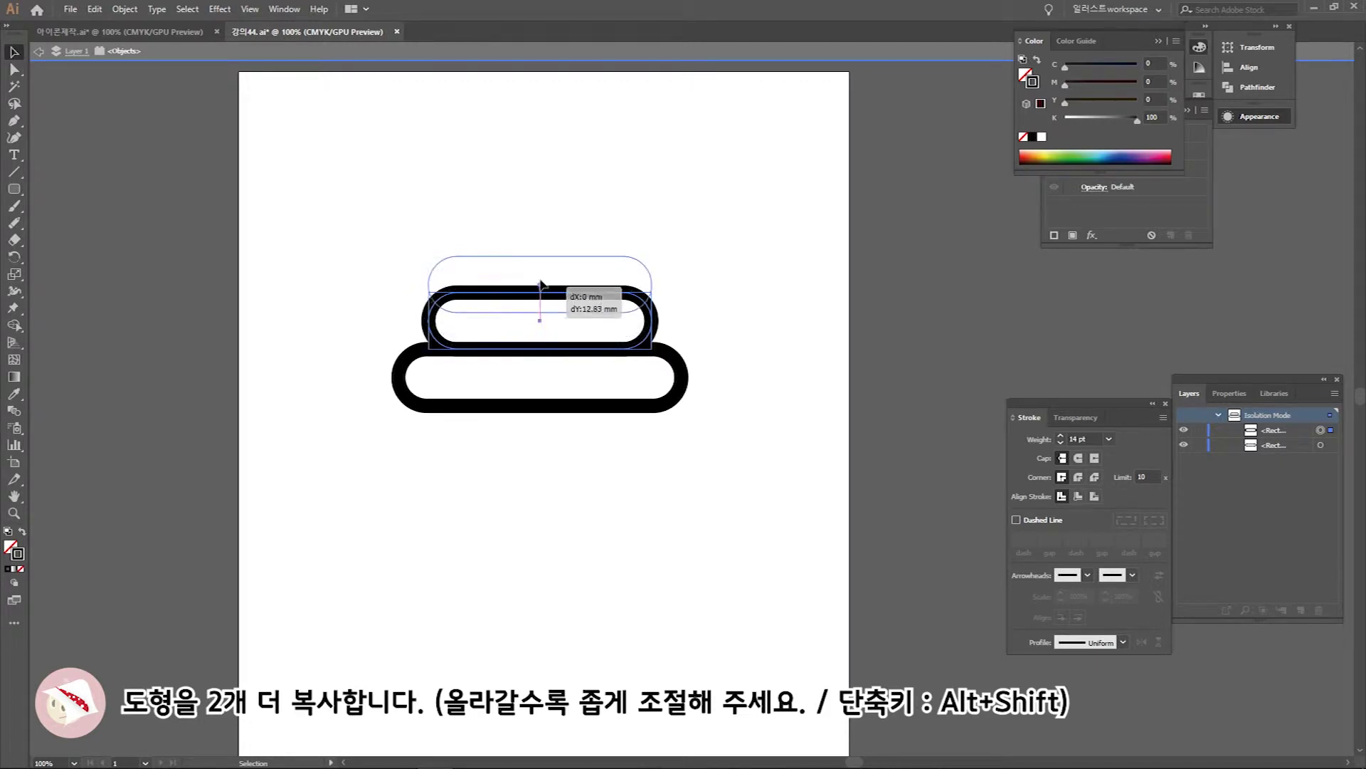
- Copy the second tier higher, narrow its ends further, and exit isolation mode
{"action": "left_click_drag", "start_coordinate": [541, 322], "coordinate": [541, 266]}
{"action": "key", "text": "a"}
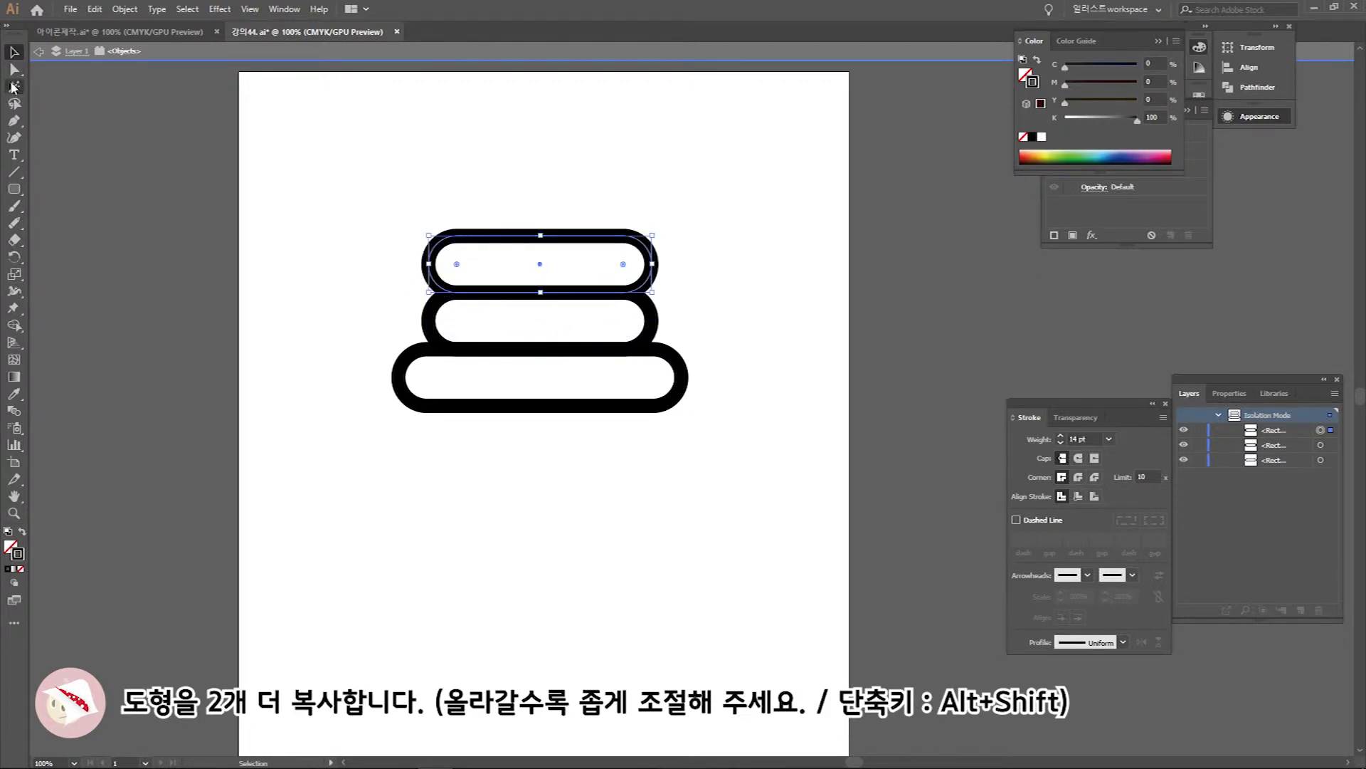
{"action": "left_click_drag", "start_coordinate": [435, 210], "coordinate": [392, 285]}
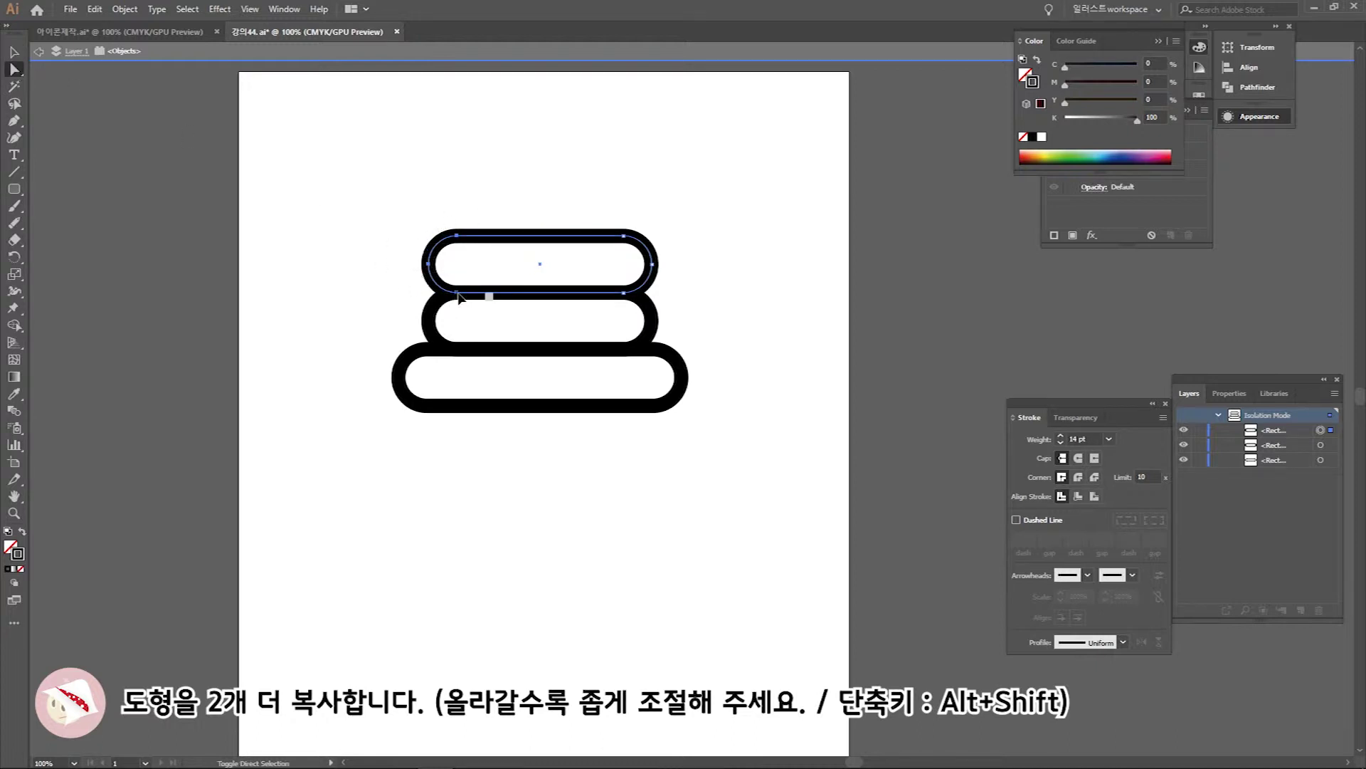
{"action": "key", "text": "shift+Right"}
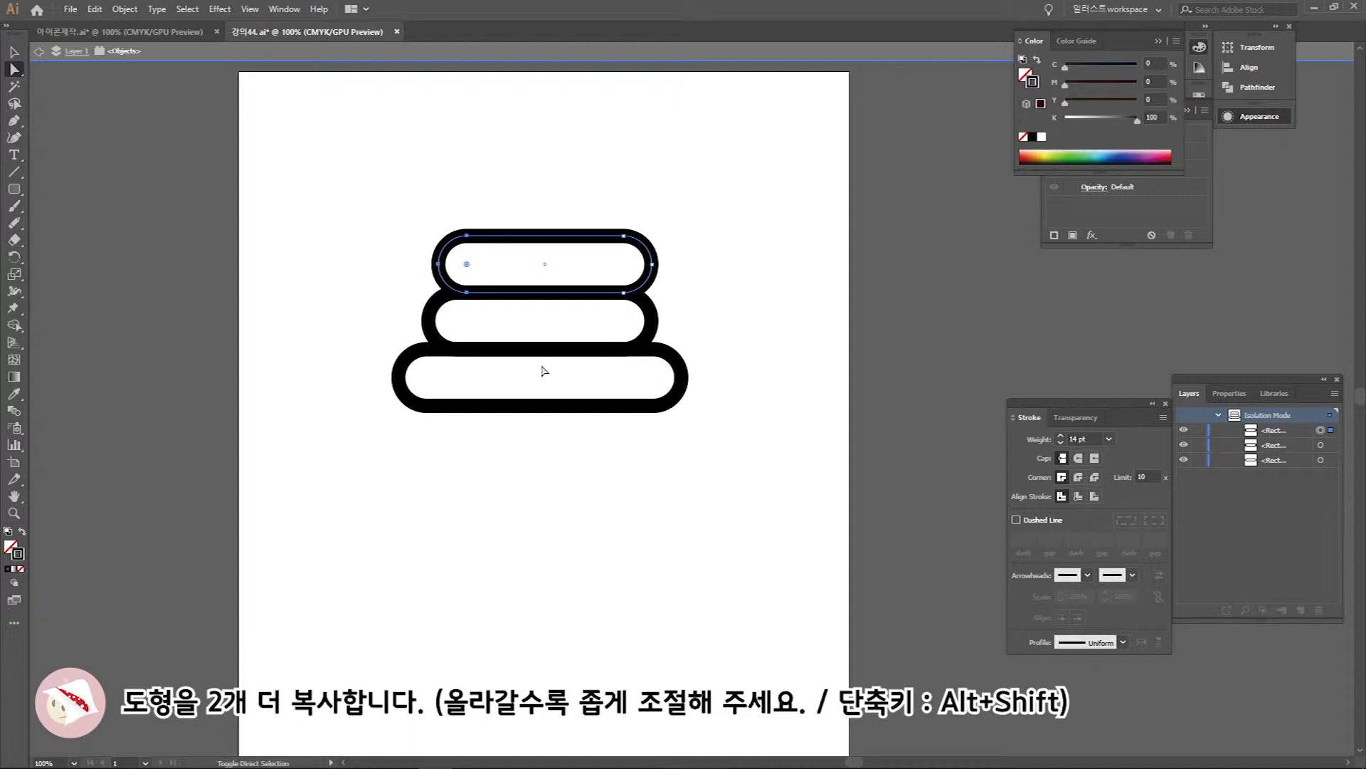
{"action": "key", "text": "shift+Right"}
{"action": "key", "text": "shift+Right"}
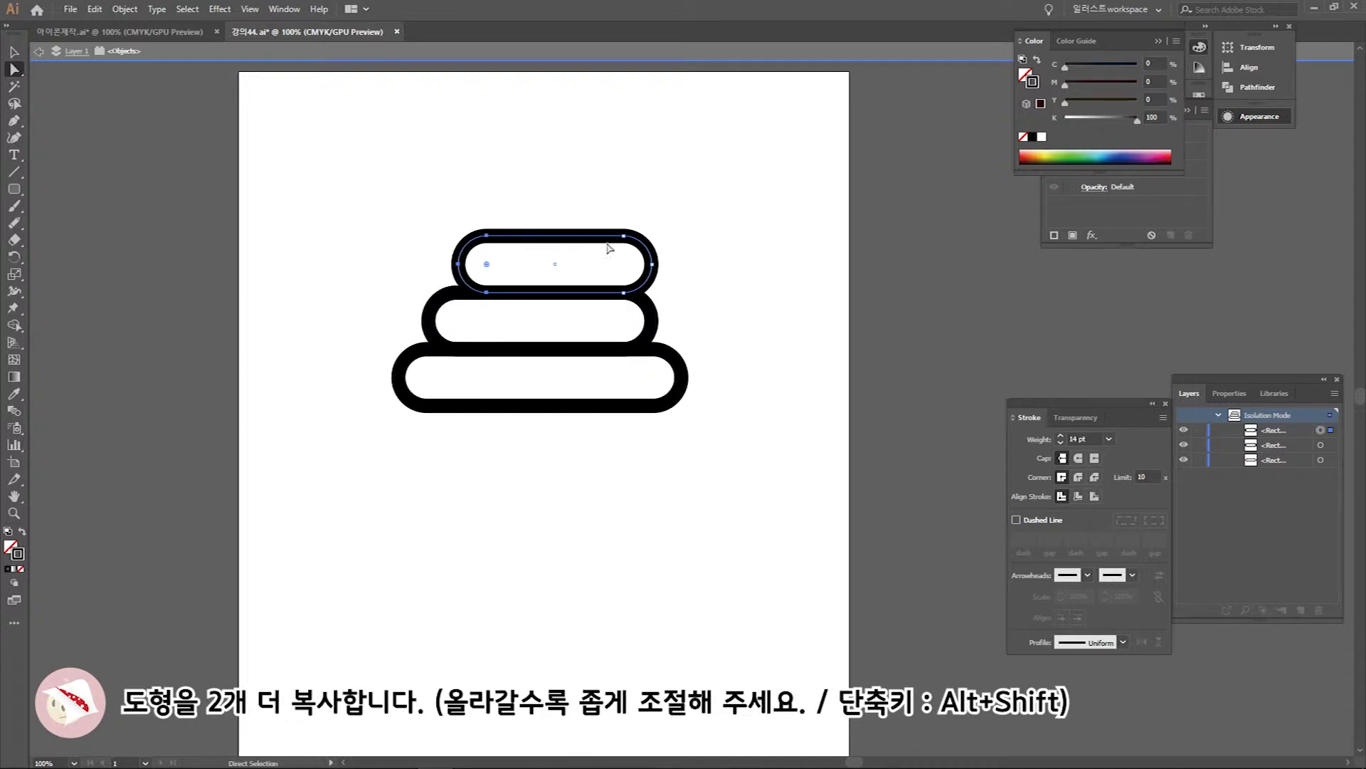
{"action": "left_click_drag", "start_coordinate": [593, 191], "coordinate": [635, 259]}
{"action": "key", "text": "shift+Left"}
{"action": "key", "text": "shift+Left"}
{"action": "key", "text": "shift+Left"}
{"action": "left_click", "coordinate": [747, 515]}
{"action": "double_click", "coordinate": [516, 485]}
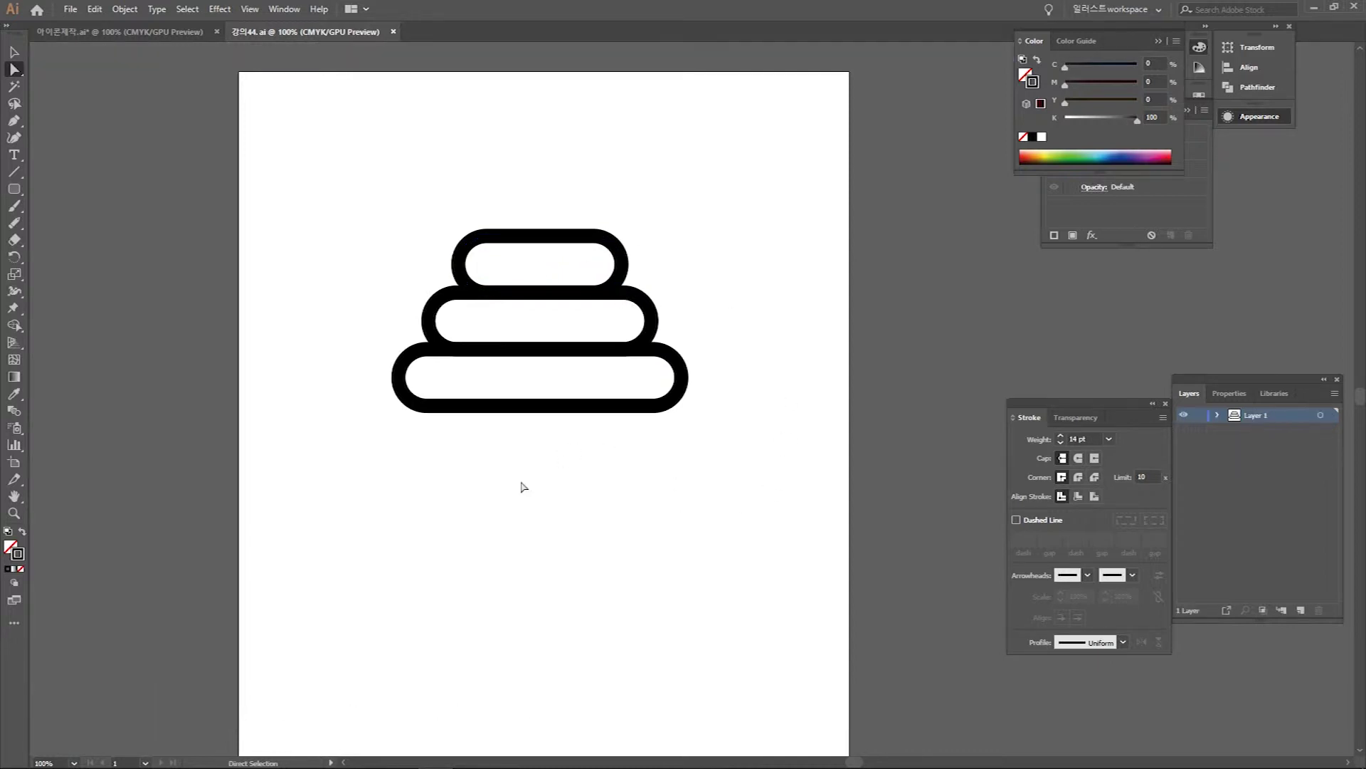
- Erase a gap in the top frosting tier's bottom edge with the Path Eraser
{"action": "left_click", "coordinate": [14, 225]}
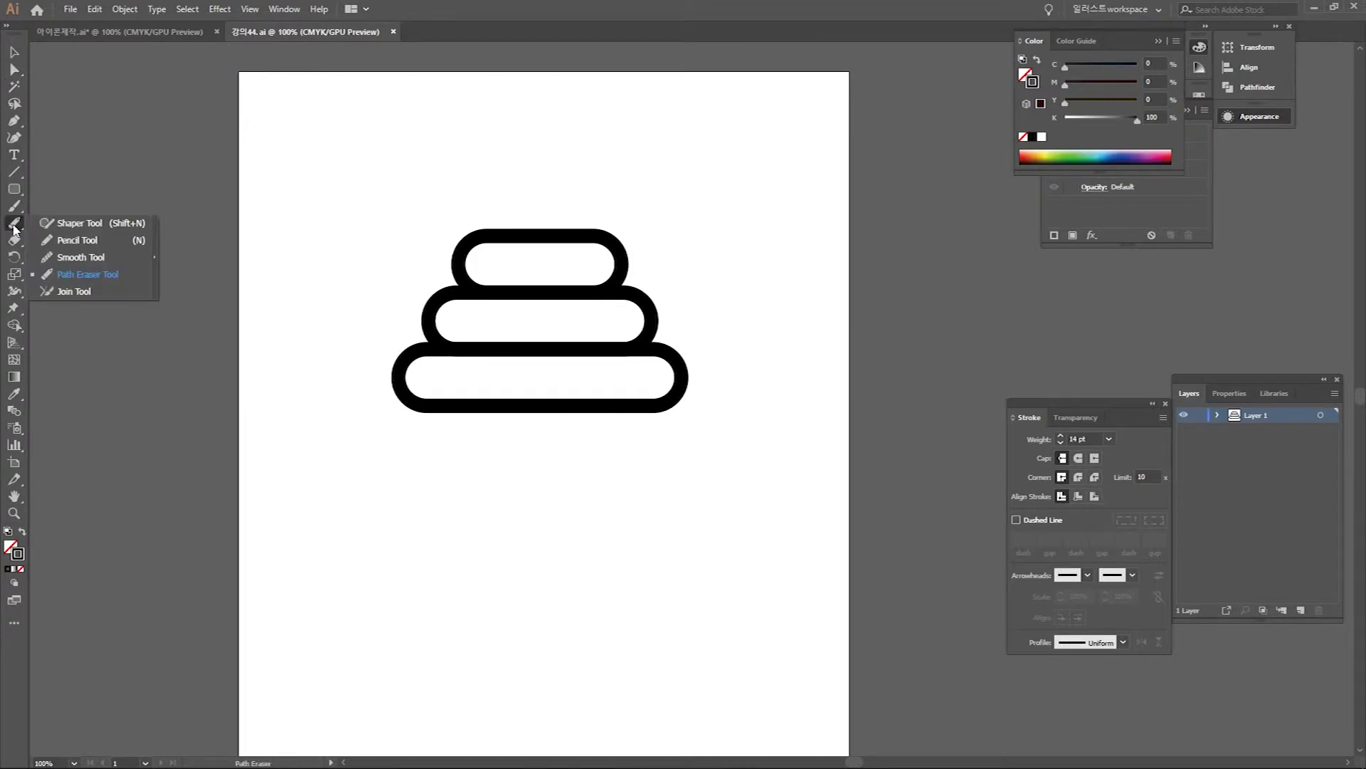
{"action": "left_click", "coordinate": [88, 274]}
{"action": "left_click", "coordinate": [12, 54]}
{"action": "left_click", "coordinate": [461, 270]}
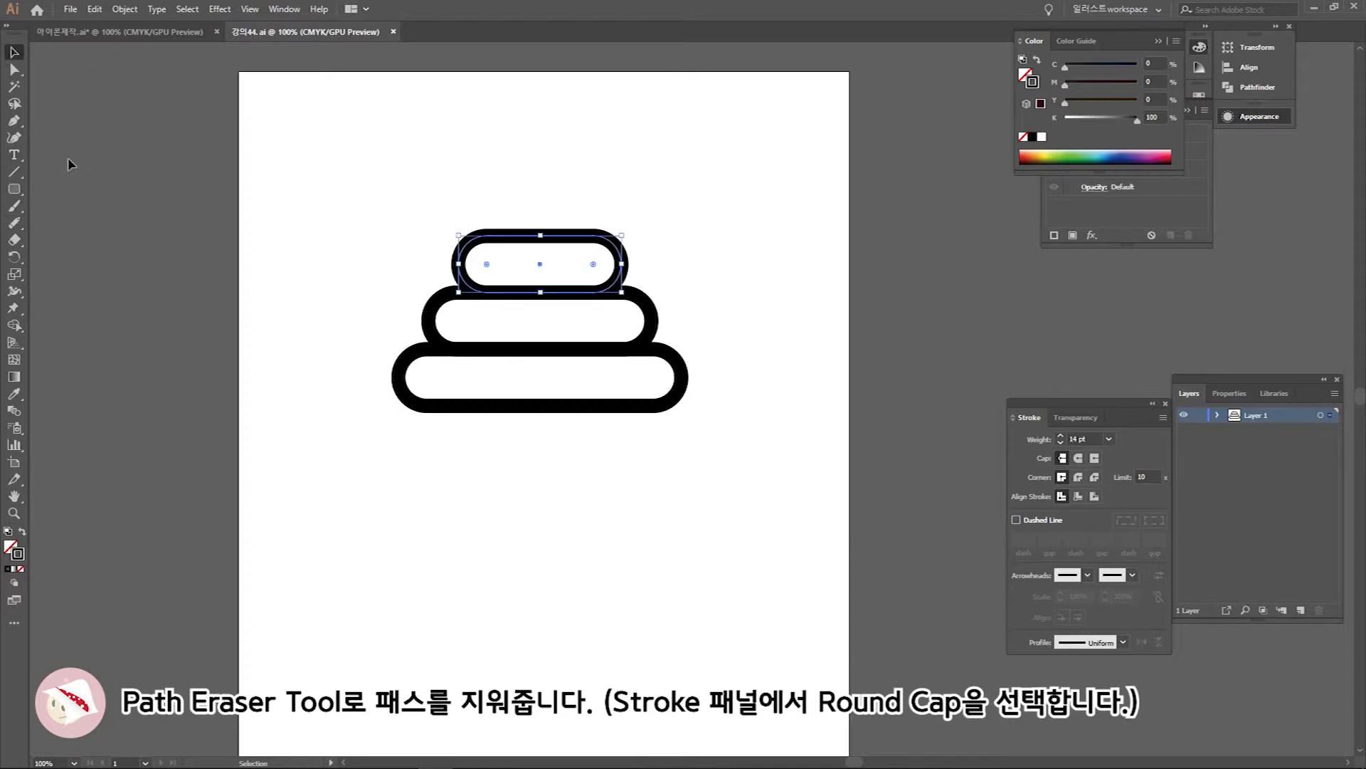
{"action": "left_click", "coordinate": [24, 225]}
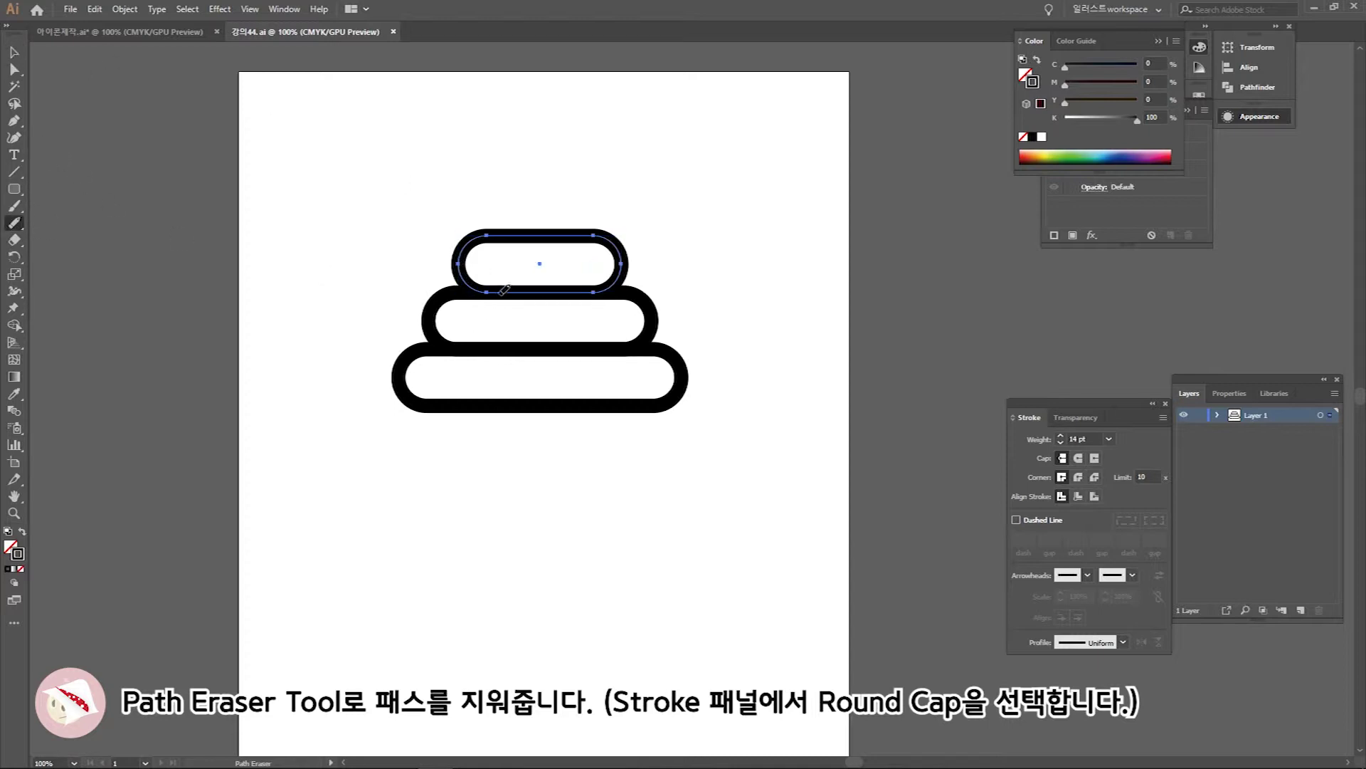
{"action": "left_click_drag", "start_coordinate": [502, 289], "coordinate": [526, 292]}
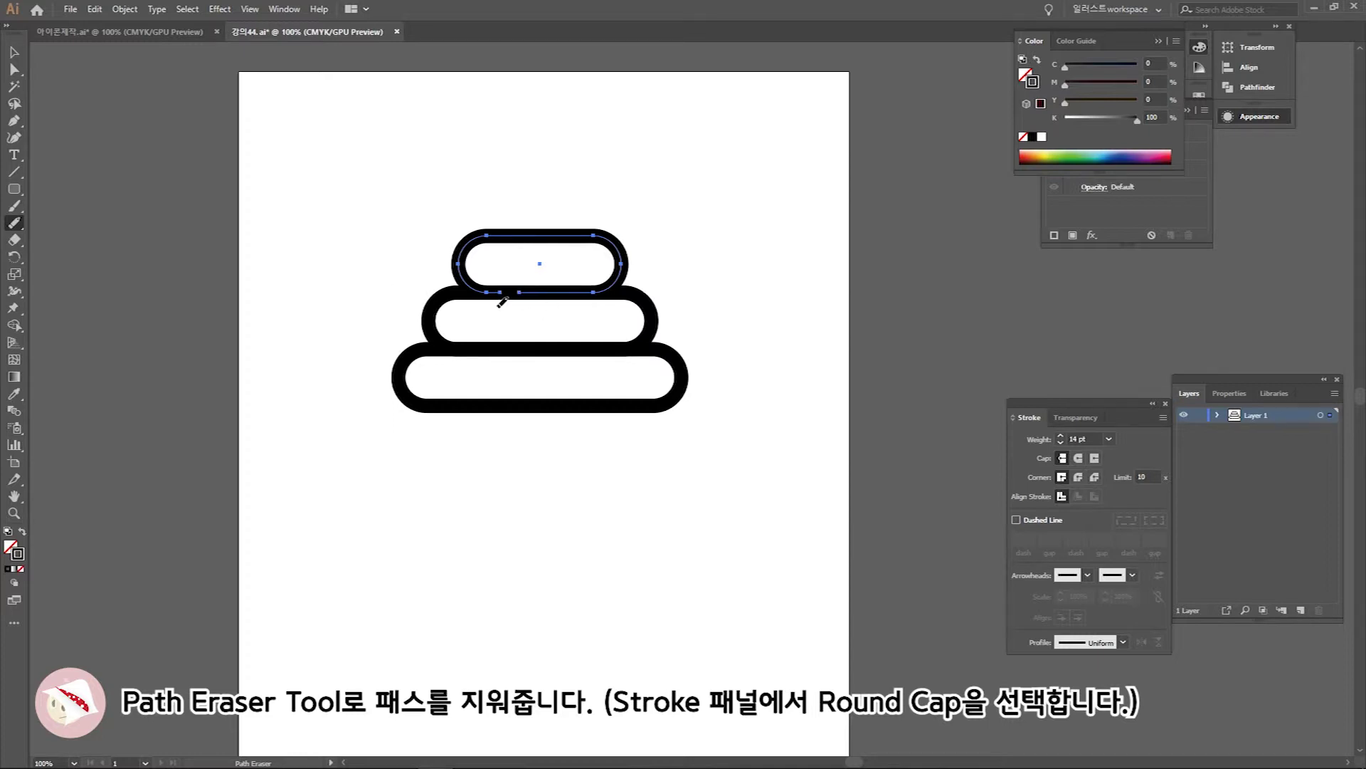
- Erase the middle tier's top edge under the top tier and give the cut ends round caps
{"action": "left_click", "coordinate": [13, 52]}
{"action": "left_click", "coordinate": [435, 312]}
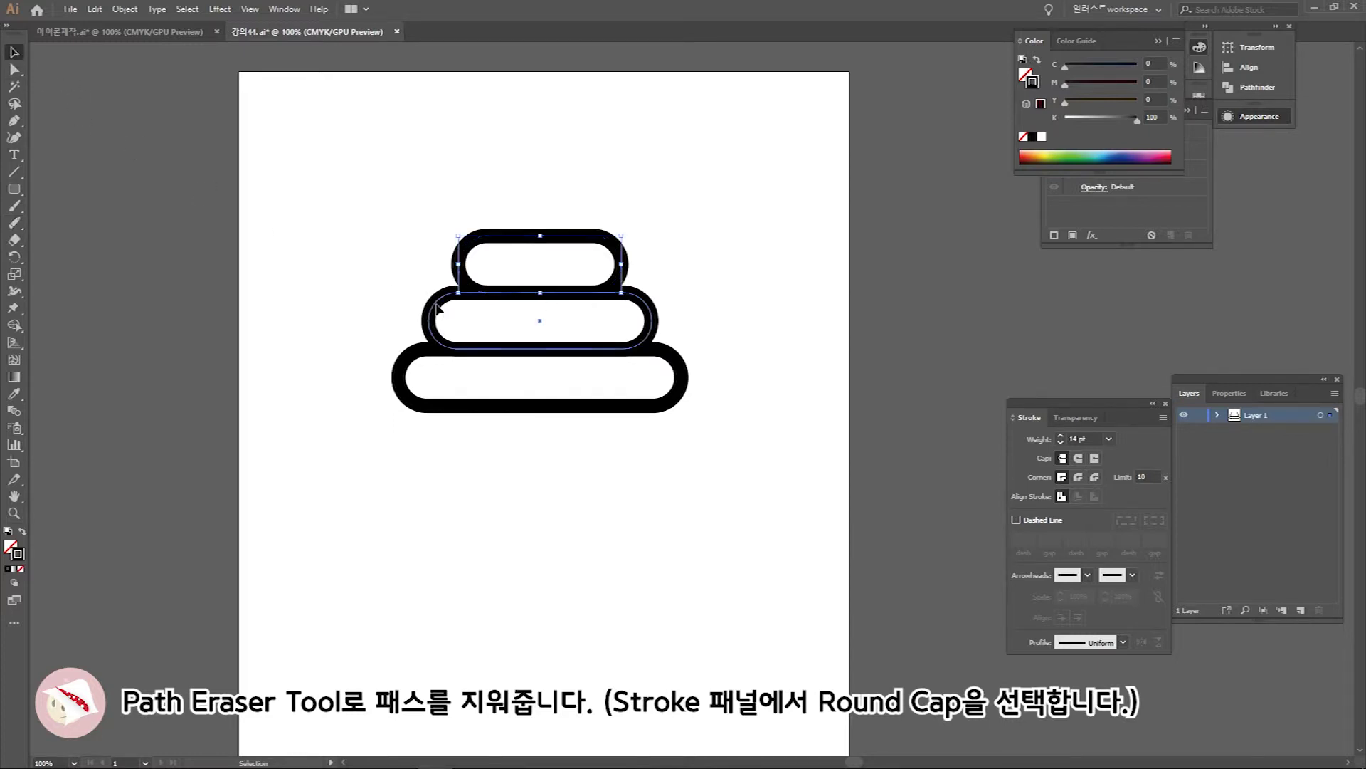
{"action": "left_click", "coordinate": [14, 223]}
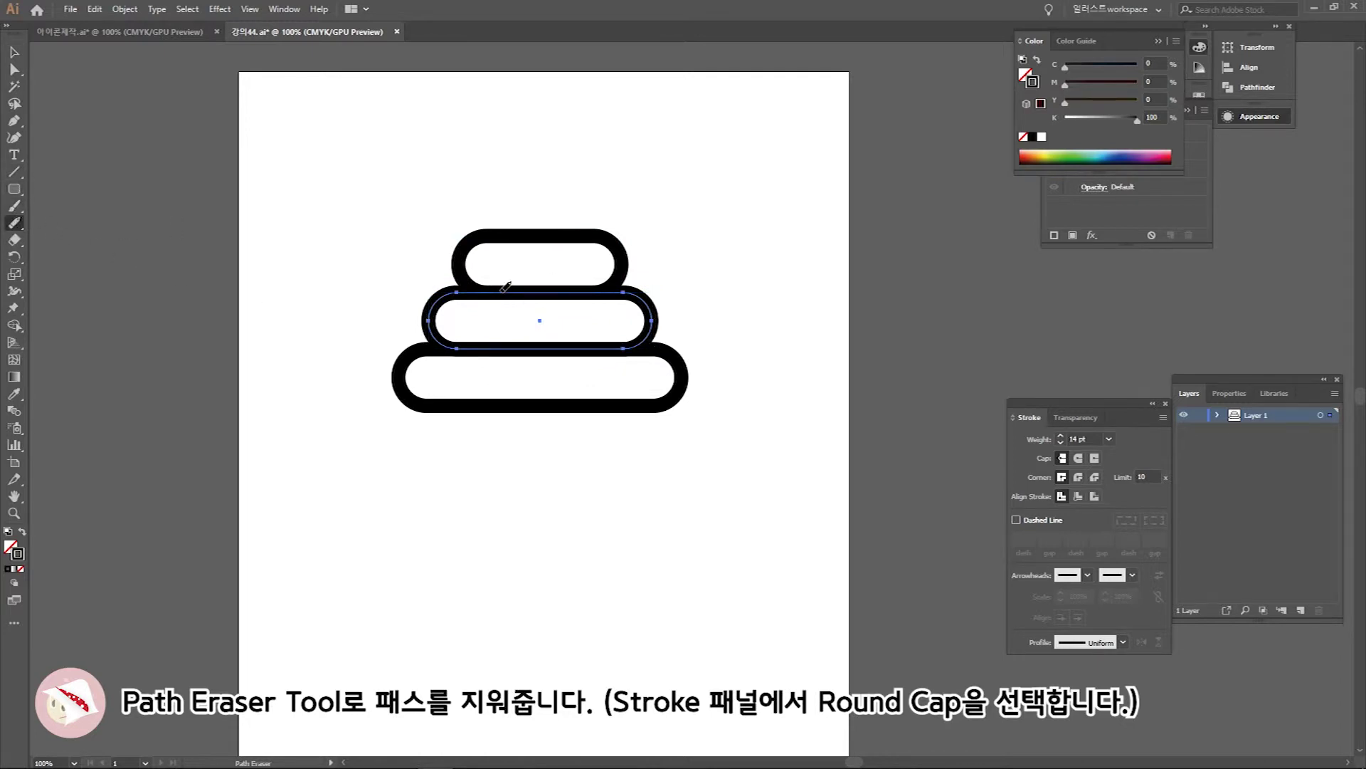
{"action": "left_click_drag", "start_coordinate": [499, 293], "coordinate": [523, 291]}
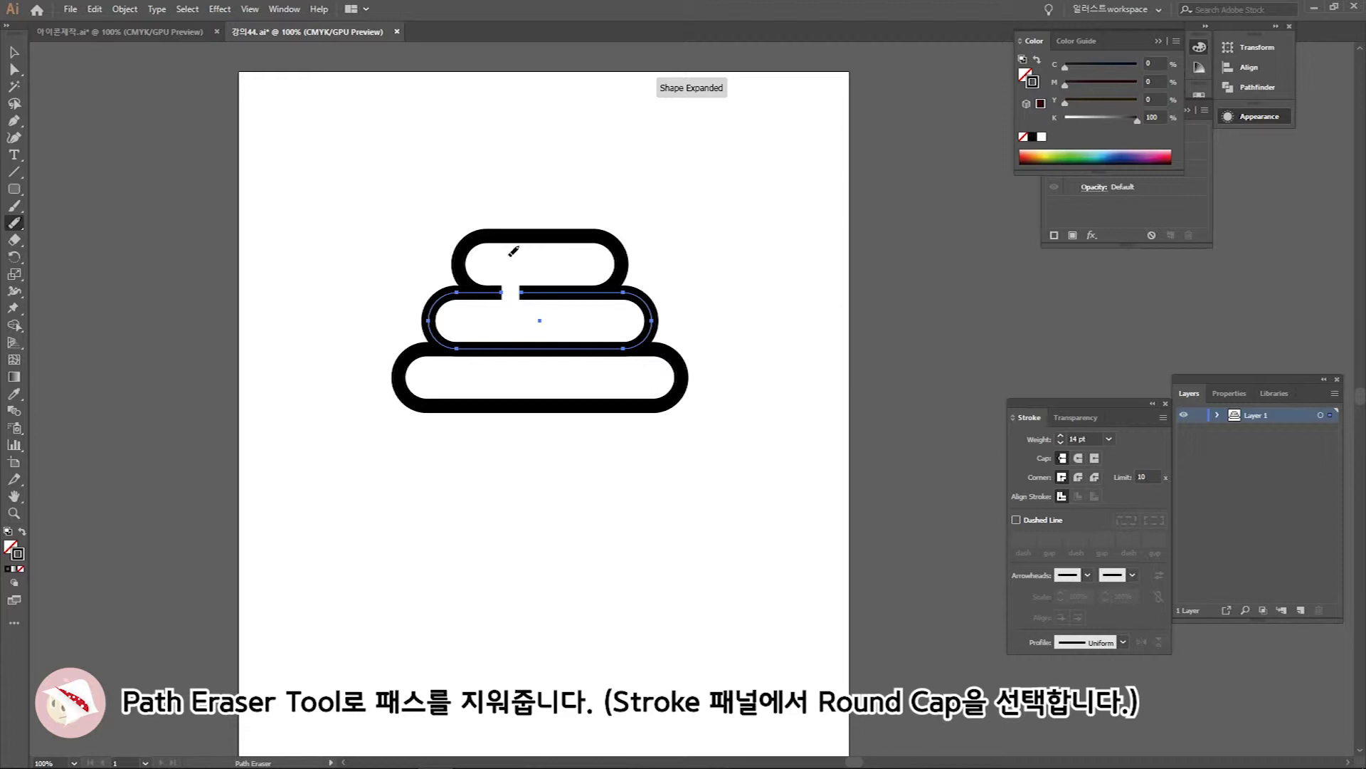
{"action": "key", "text": "a"}
{"action": "left_click_drag", "start_coordinate": [495, 274], "coordinate": [512, 319]}
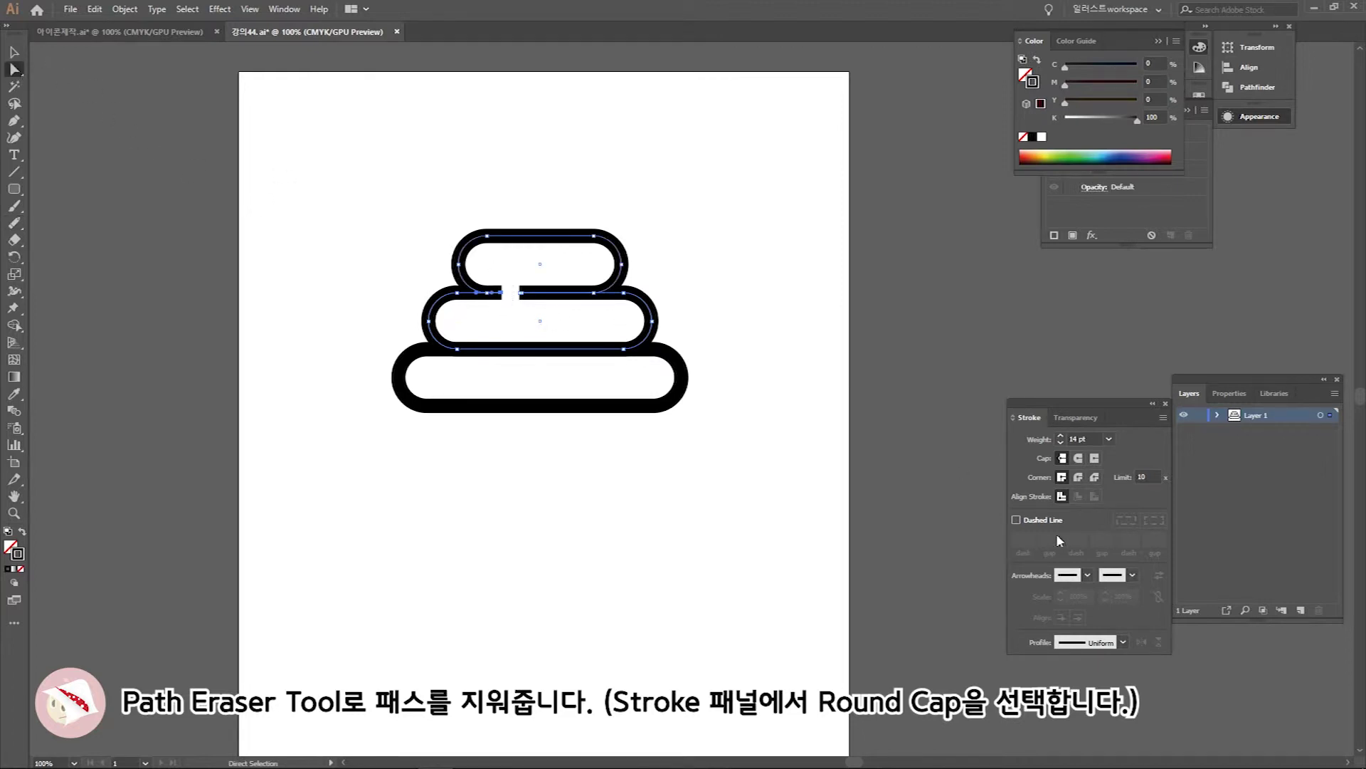
{"action": "left_click", "coordinate": [1078, 457]}
- Nudge the gap's right endpoint further right
{"action": "mouse_move", "coordinate": [513, 280]}
{"action": "left_mouse_down"}
{"action": "mouse_move", "coordinate": [534, 306]}
{"action": "mouse_move", "coordinate": [497, 293]}
{"action": "mouse_move", "coordinate": [531, 291]}
{"action": "left_mouse_up"}
{"action": "key", "text": "Right"}
{"action": "key", "text": "Right"}
{"action": "key", "text": "Right"}
{"action": "key", "text": "Right"}
{"action": "key", "text": "Right"}
{"action": "left_click", "coordinate": [15, 223]}
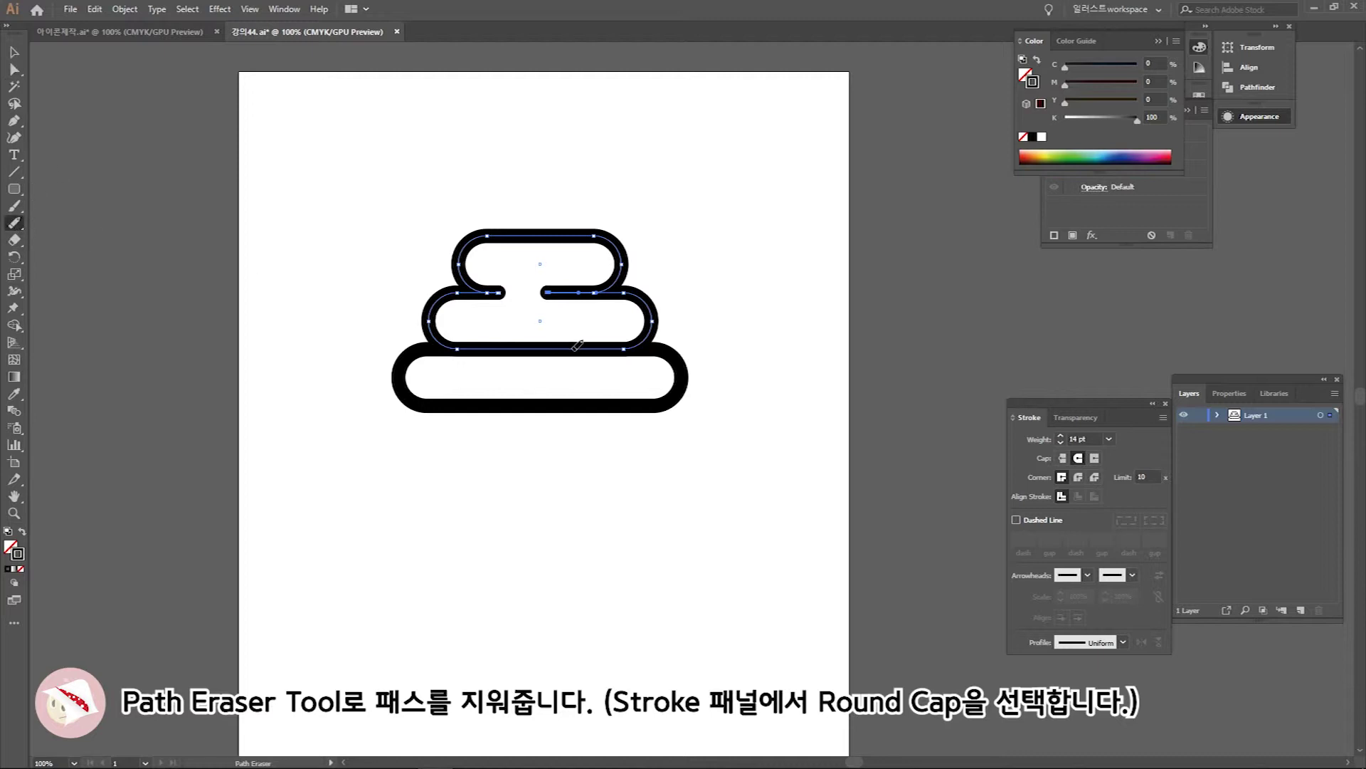
- Erase a widened gap in the bottom tier's top edge below the middle tier
{"action": "left_click_drag", "start_coordinate": [578, 344], "coordinate": [605, 347]}
{"action": "left_click", "coordinate": [14, 52]}
{"action": "left_click", "coordinate": [435, 406]}
{"action": "left_click", "coordinate": [14, 224]}
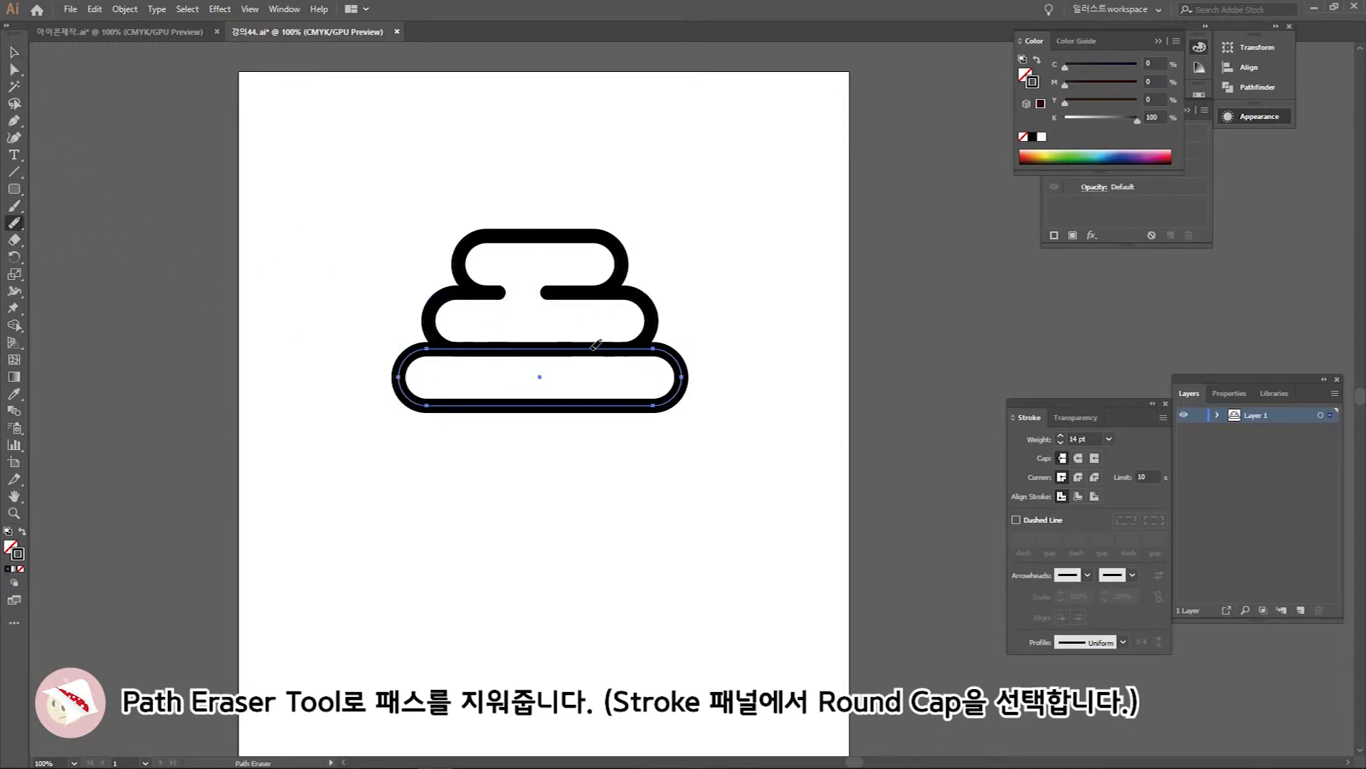
{"action": "left_click_drag", "start_coordinate": [581, 344], "coordinate": [623, 346]}
{"action": "left_click_drag", "start_coordinate": [578, 346], "coordinate": [557, 346]}
- Apply round caps to the new open ends of the middle and bottom paths
{"action": "key", "text": "a"}
{"action": "left_click_drag", "start_coordinate": [585, 370], "coordinate": [527, 326]}
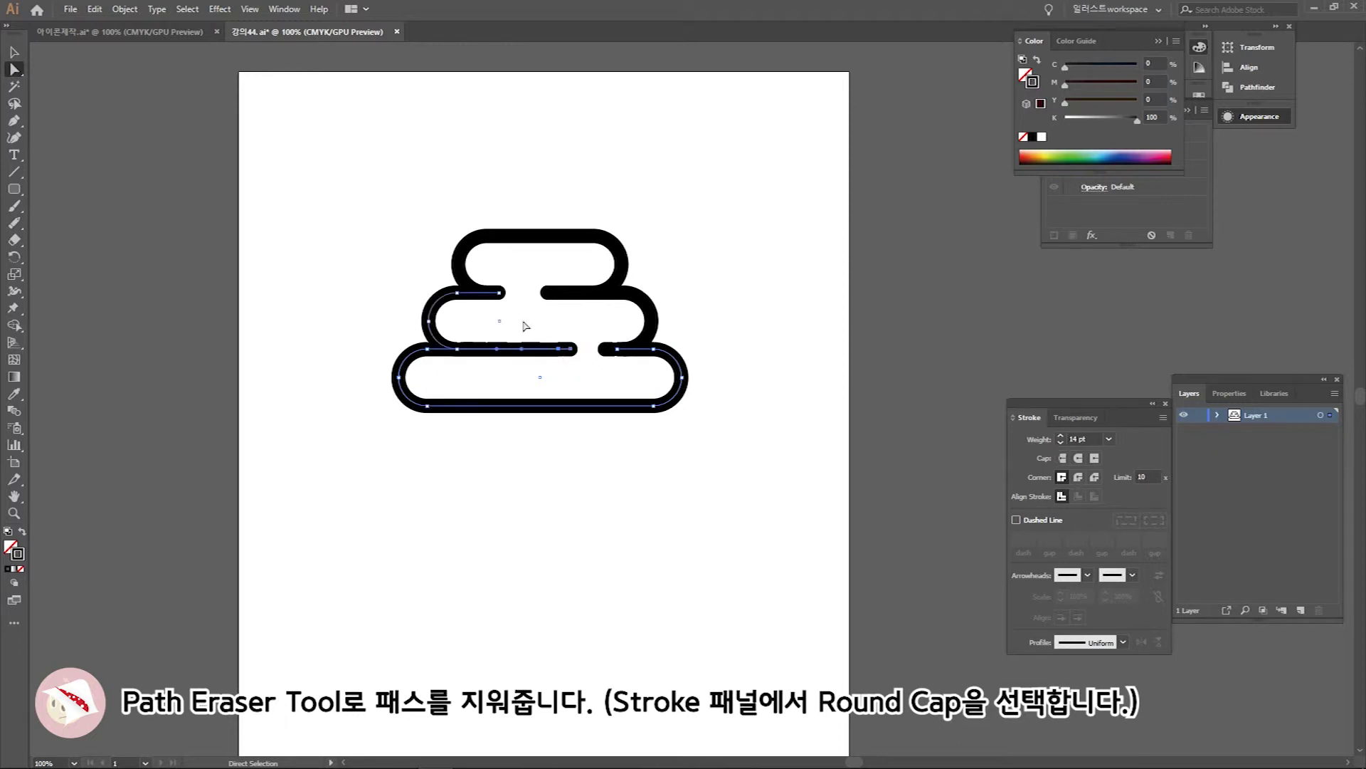
{"action": "left_click", "coordinate": [1079, 458]}
{"action": "left_click", "coordinate": [576, 381]}
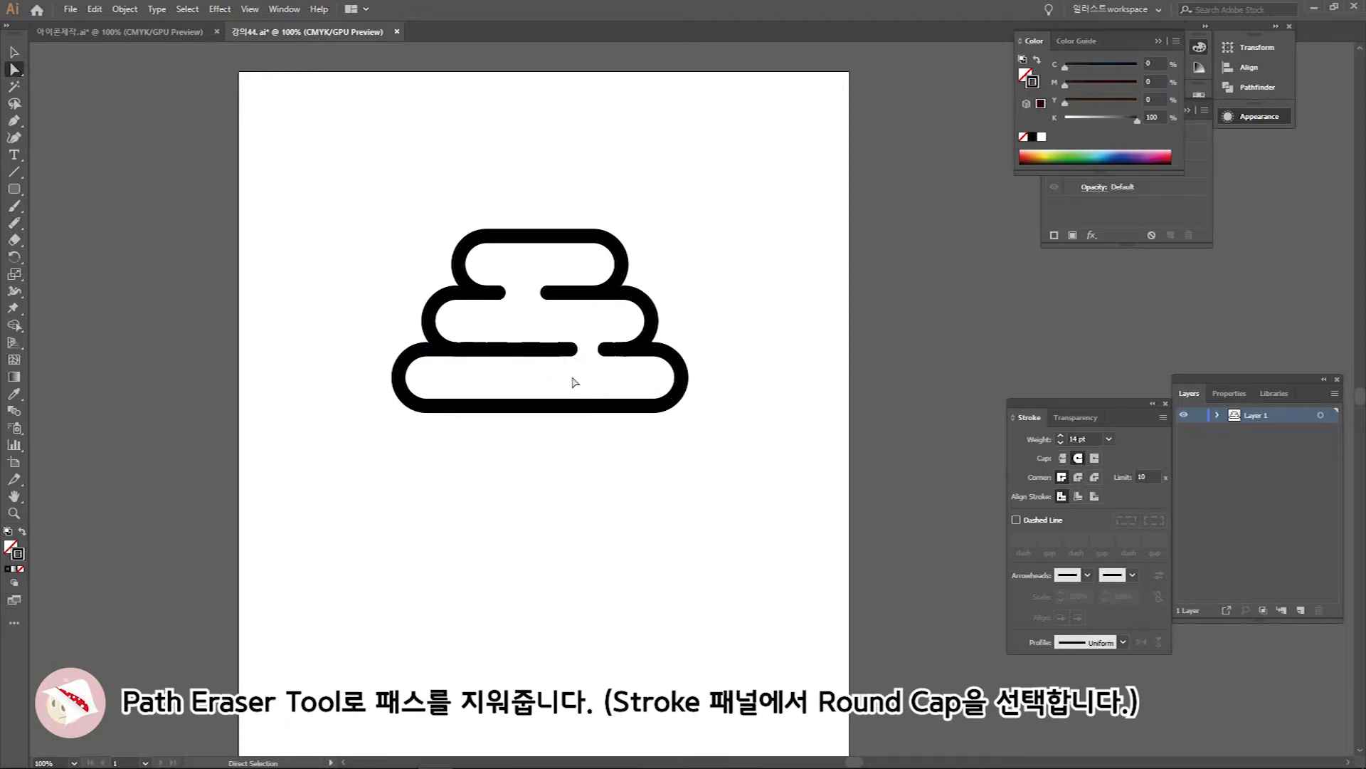
{"action": "left_click", "coordinate": [523, 349]}
- Adjust the bottom frosting path's anchors with the Anchor Point and Direct Selection tools
{"action": "left_click_drag", "start_coordinate": [15, 120], "coordinate": [72, 171]}
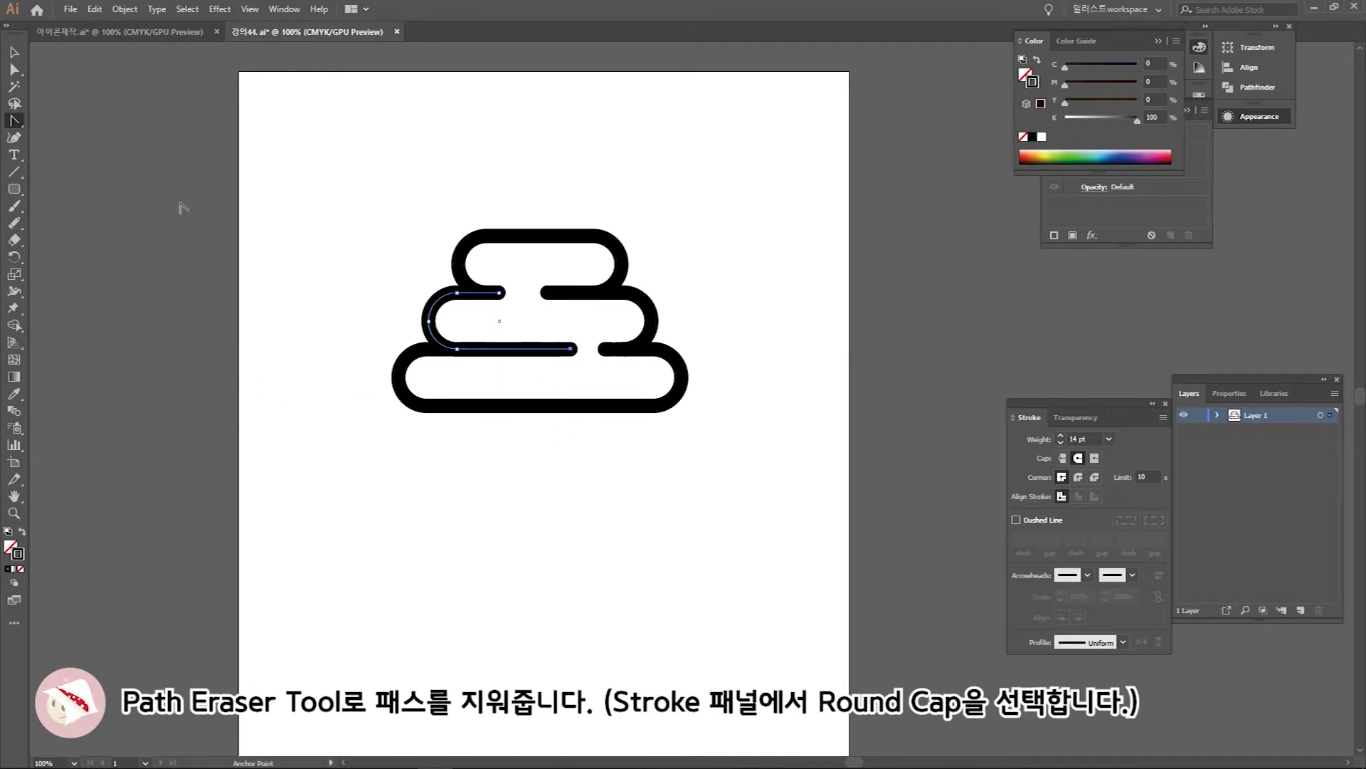
{"action": "left_click", "coordinate": [14, 69]}
{"action": "left_click", "coordinate": [552, 406]}
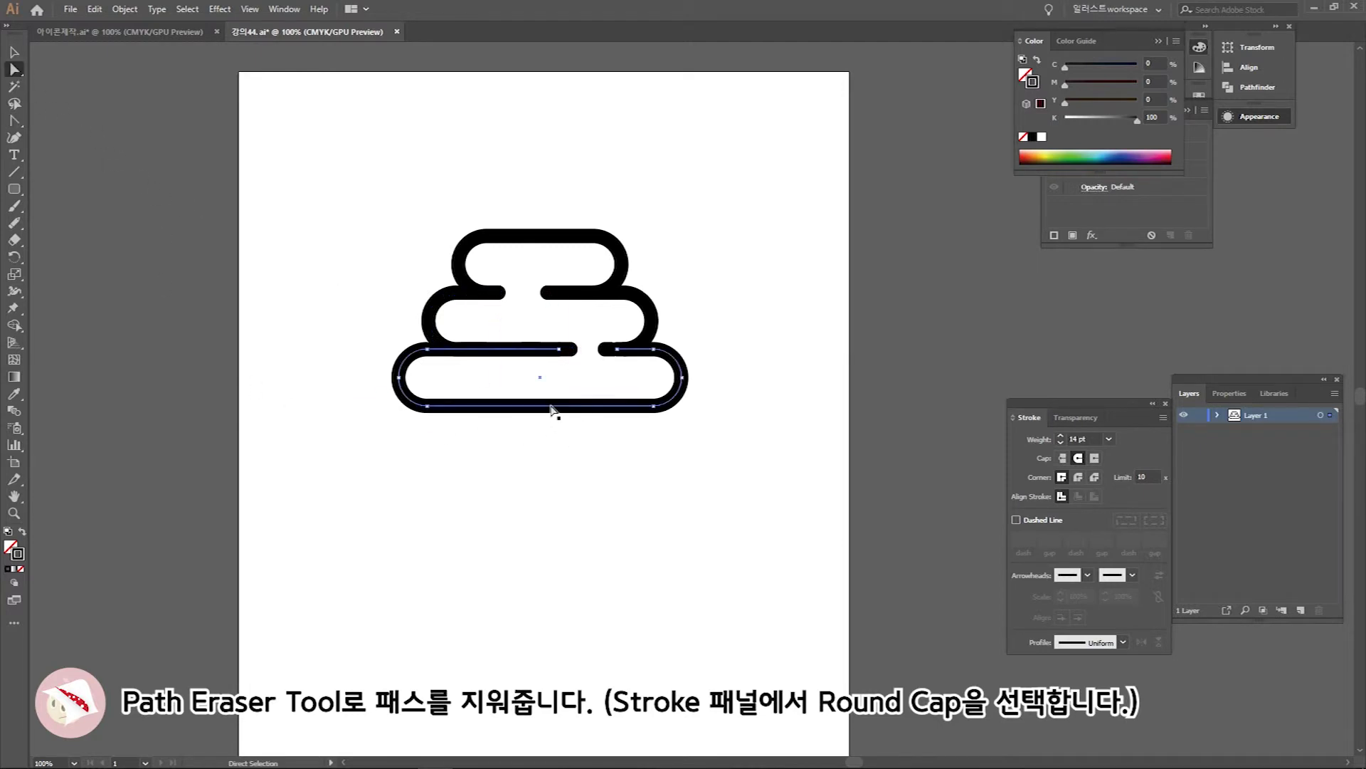
{"action": "left_click", "coordinate": [14, 121]}
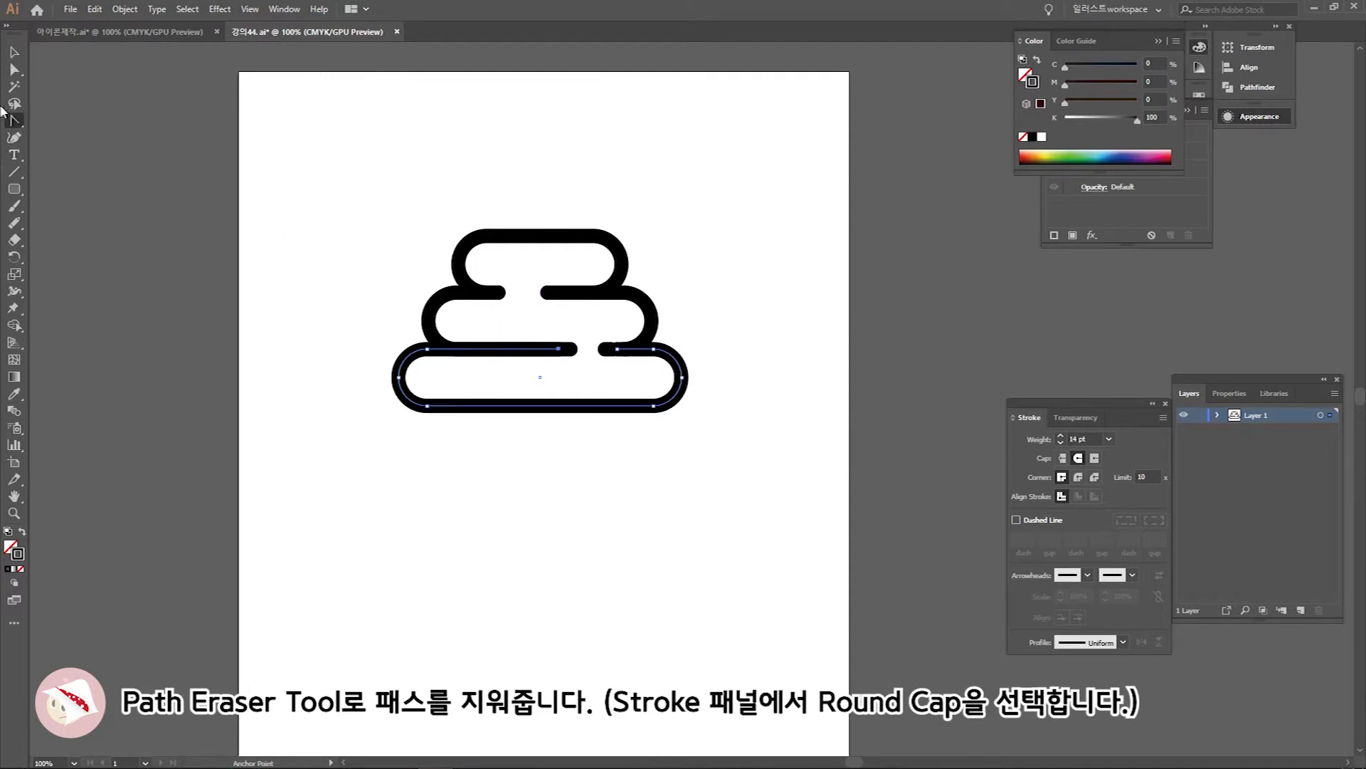
{"action": "left_click", "coordinate": [15, 69]}
{"action": "left_click", "coordinate": [14, 120]}
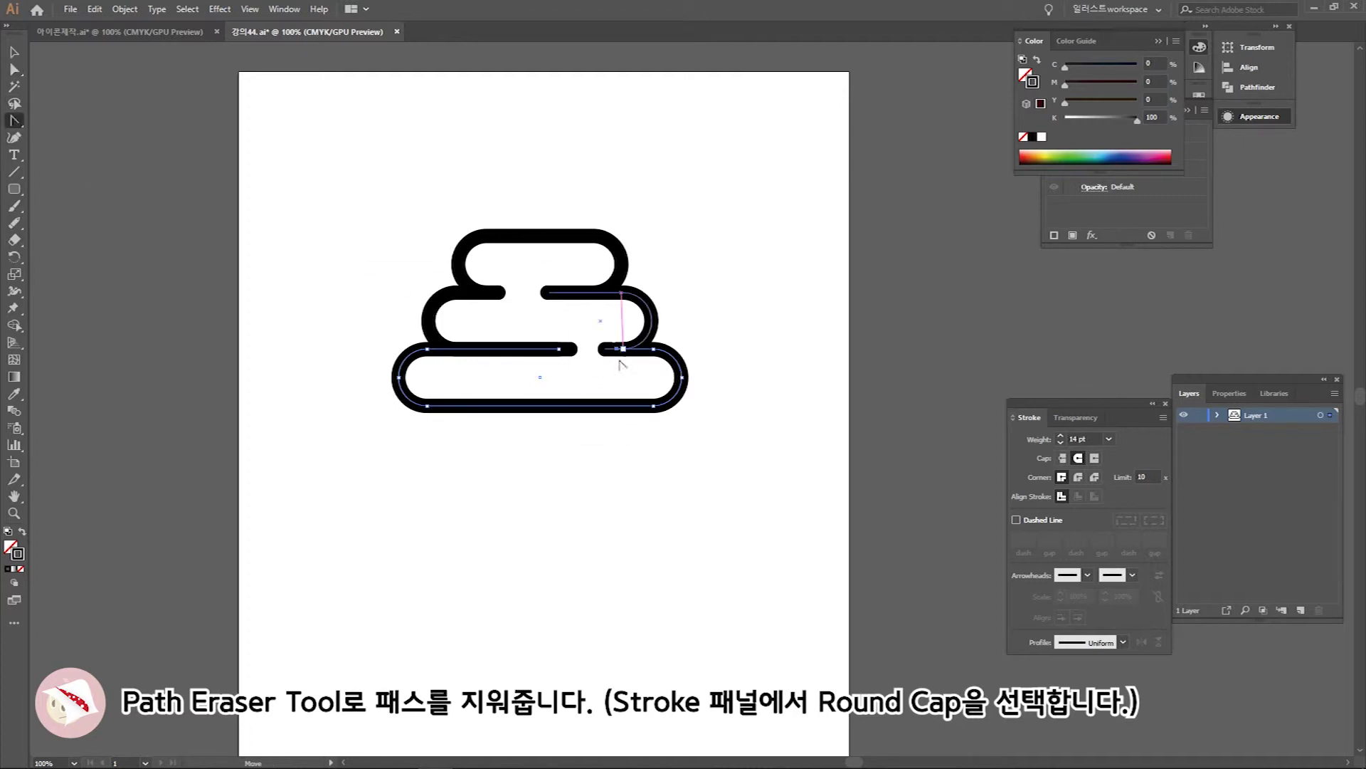
{"action": "left_click", "coordinate": [14, 69]}
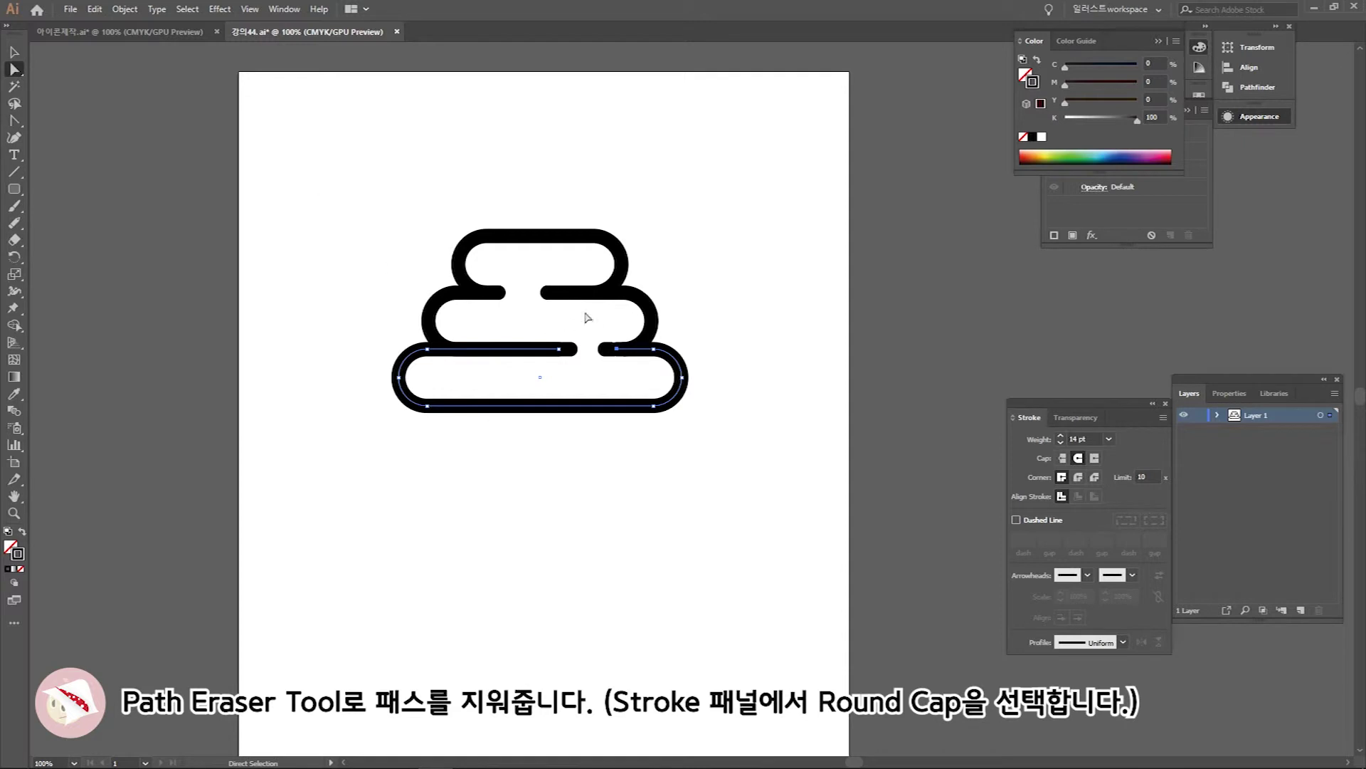
- Tweak the anchors on the middle tier's right arc and the bottom tier's edge
{"action": "left_click", "coordinate": [651, 320]}
{"action": "left_click", "coordinate": [14, 120]}
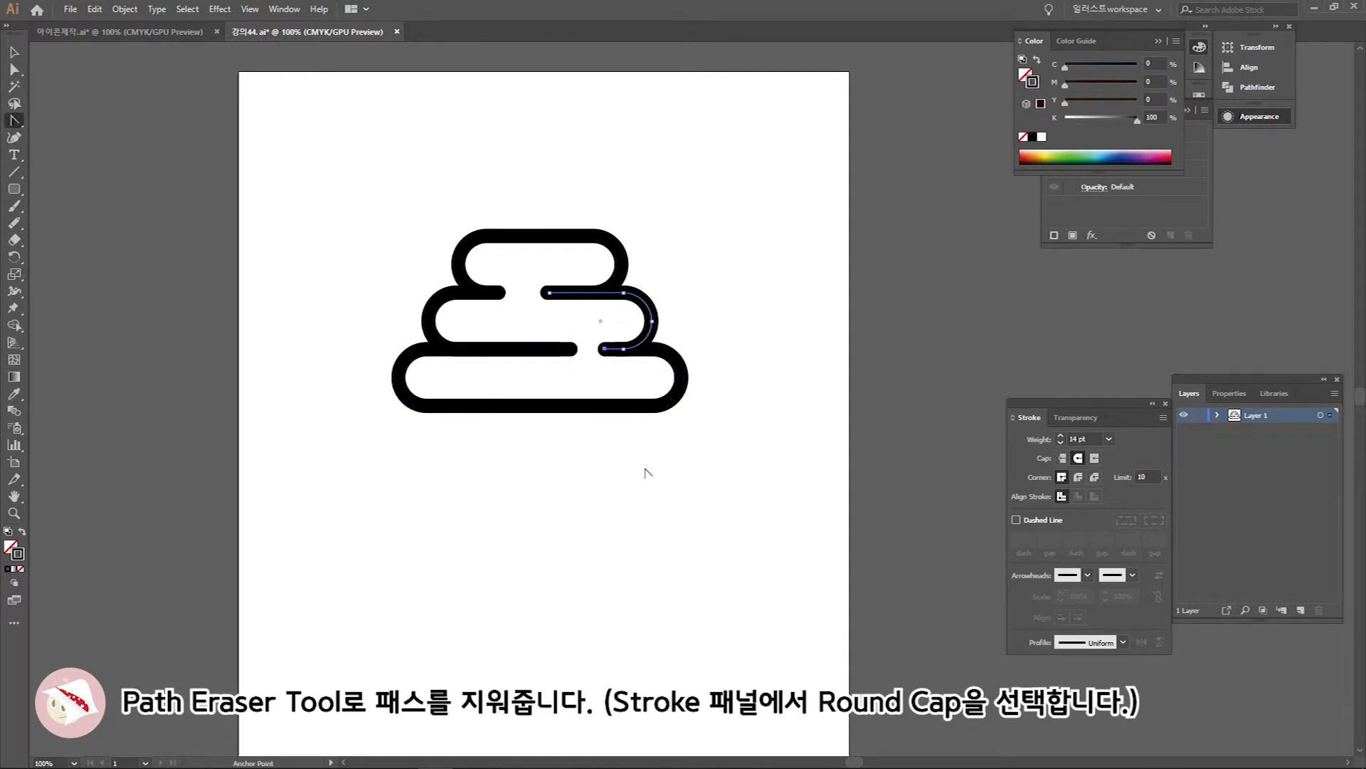
{"action": "key", "text": "a"}
{"action": "left_click", "coordinate": [558, 349]}
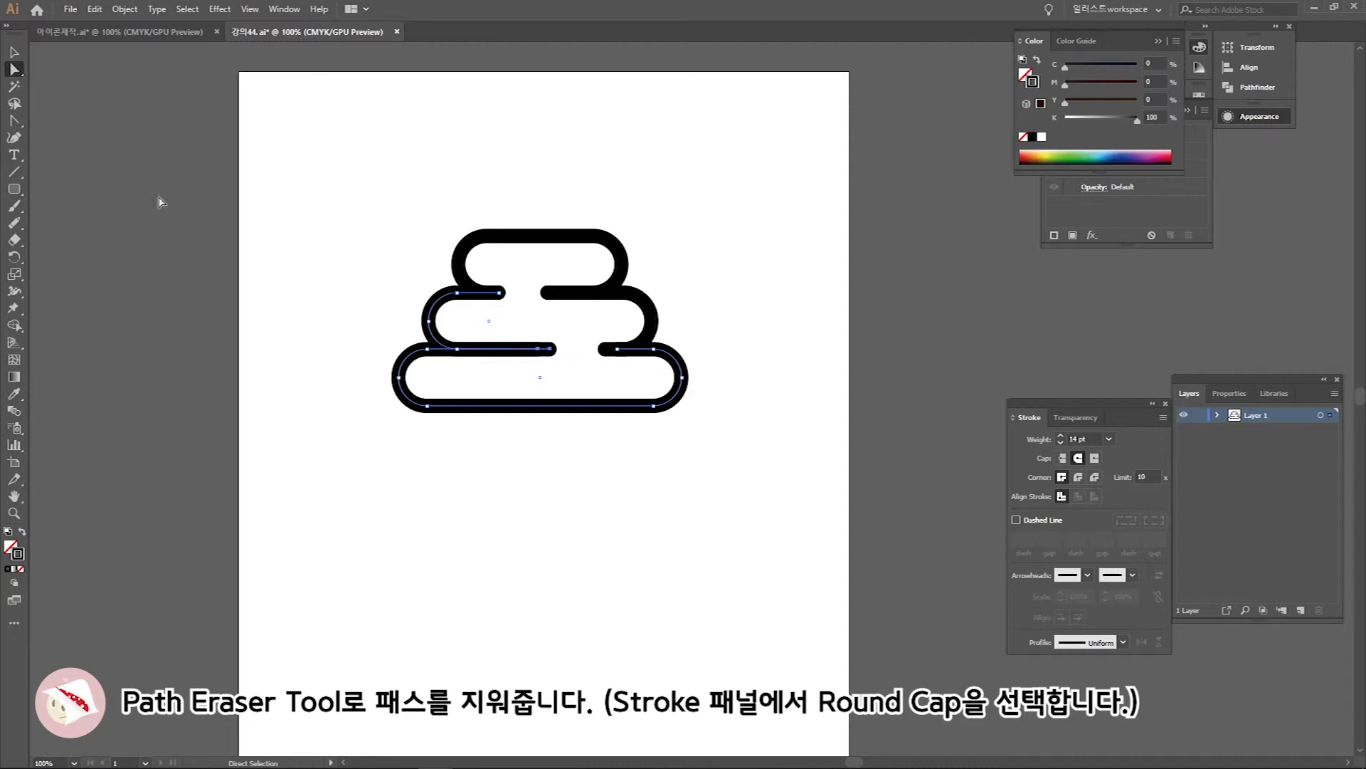
{"action": "left_click", "coordinate": [14, 52]}
{"action": "left_click", "coordinate": [599, 535]}
{"action": "left_click", "coordinate": [14, 172]}
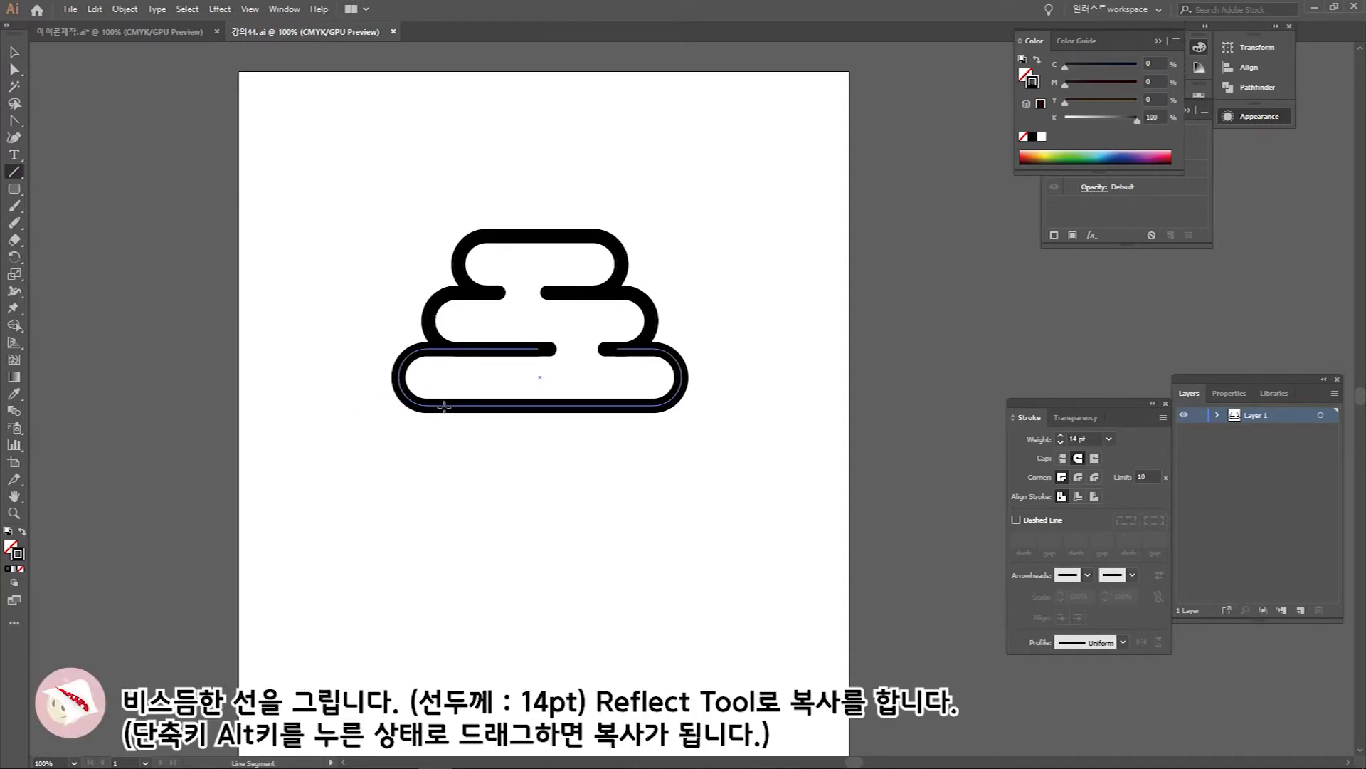
- Draw a slanted line down from the frosting's left edge as the cup's left side
{"action": "left_click_drag", "start_coordinate": [441, 406], "coordinate": [459, 510]}
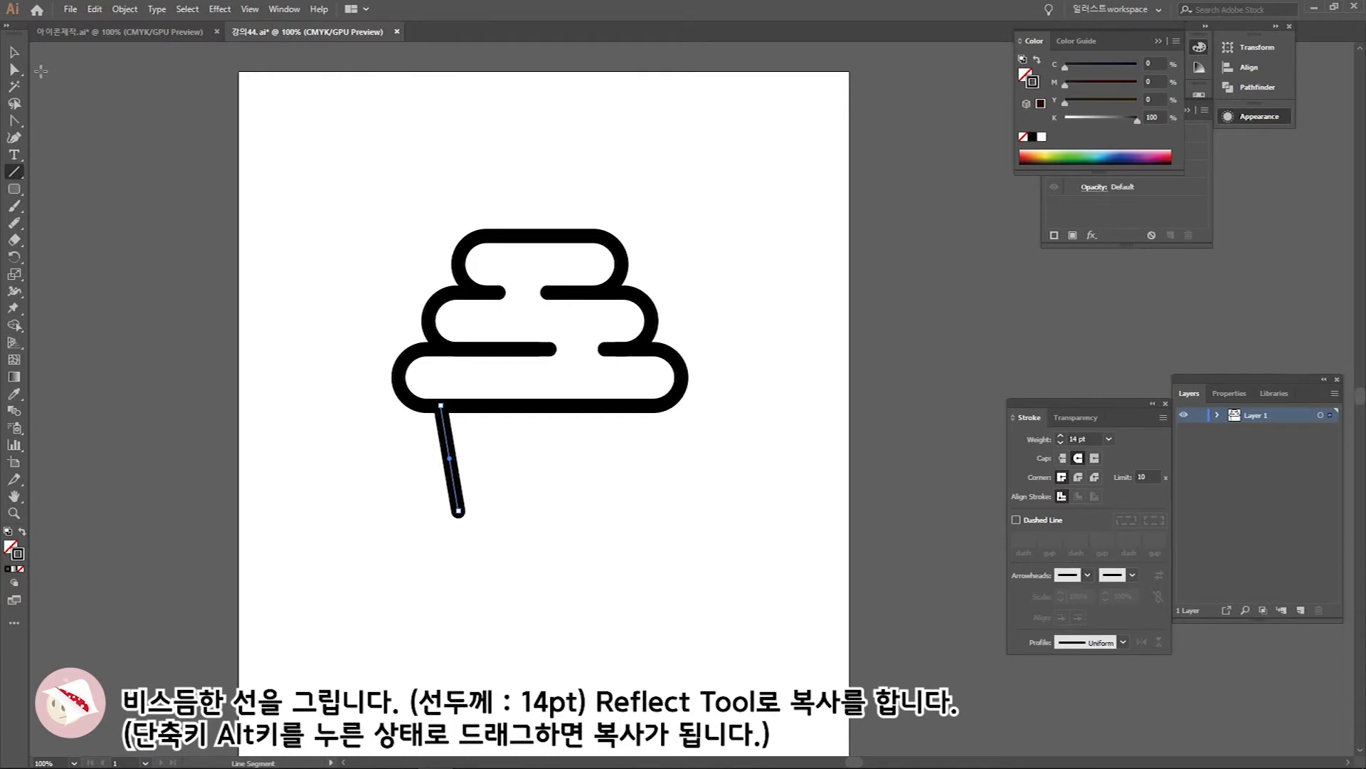
{"action": "left_click", "coordinate": [15, 55]}
{"action": "key", "text": "Left"}
{"action": "key", "text": "Left"}
{"action": "key", "text": "Left"}
{"action": "key", "text": "Left"}
{"action": "key", "text": "Left"}
{"action": "key", "text": "Left"}
{"action": "key", "text": "Left"}
{"action": "key", "text": "Left"}
{"action": "key", "text": "Left"}
{"action": "key", "text": "Left"}
{"action": "key", "text": "Left"}
{"action": "key", "text": "Left"}
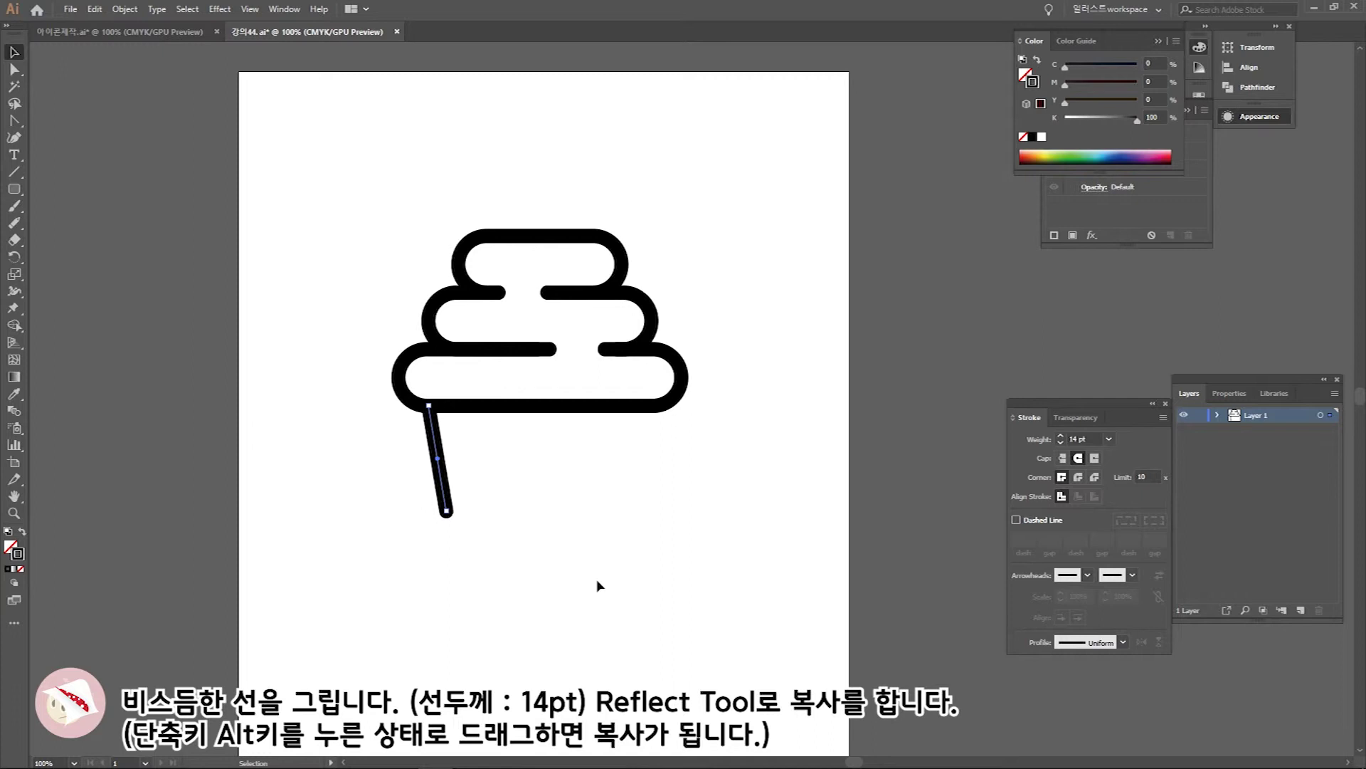
{"action": "key", "text": "Left"}
{"action": "key", "text": "Left"}
{"action": "key", "text": "Left"}
{"action": "key", "text": "Left"}
{"action": "key", "text": "Left"}
- Mirror a copy of the left side to the right with the Reflect tool, using outline view
{"action": "left_click", "coordinate": [14, 258]}
{"action": "left_click", "coordinate": [107, 280]}
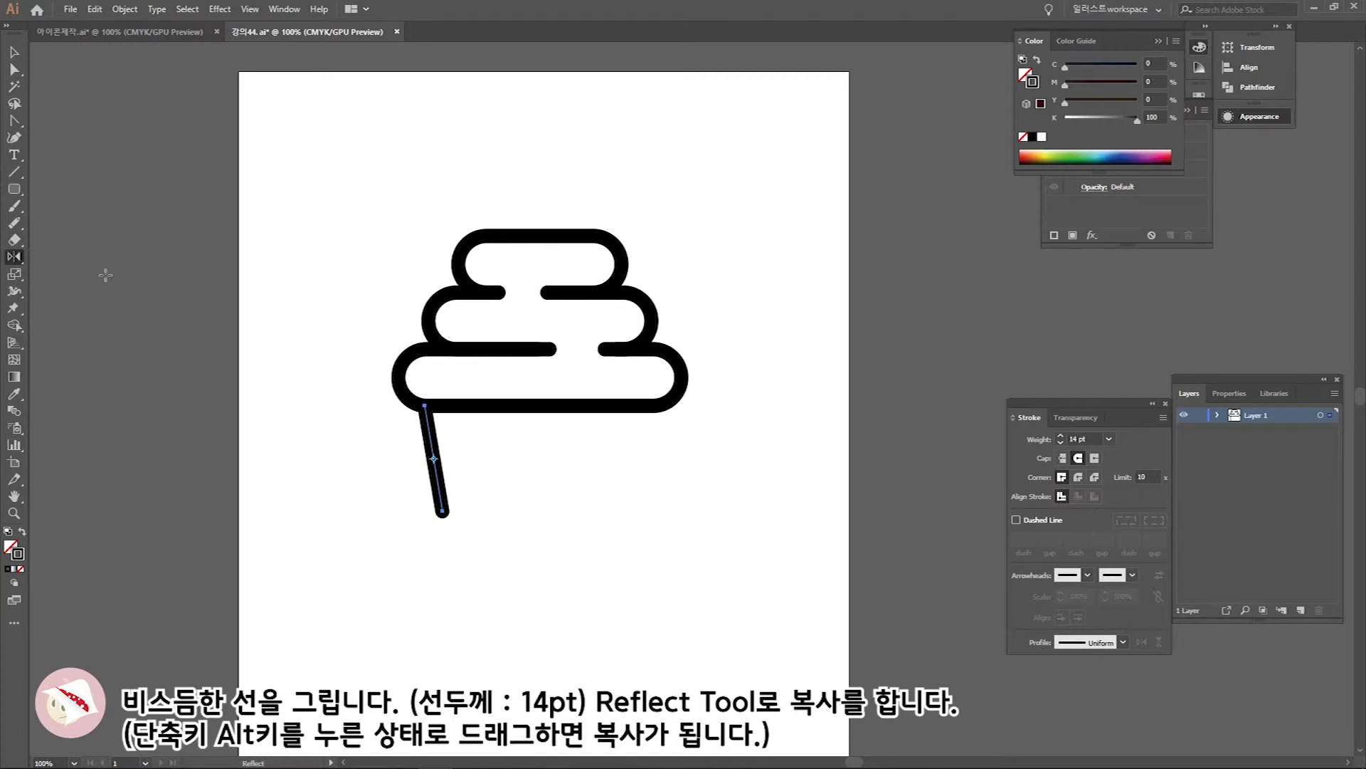
{"action": "left_click", "coordinate": [220, 9]}
{"action": "left_click", "coordinate": [220, 8]}
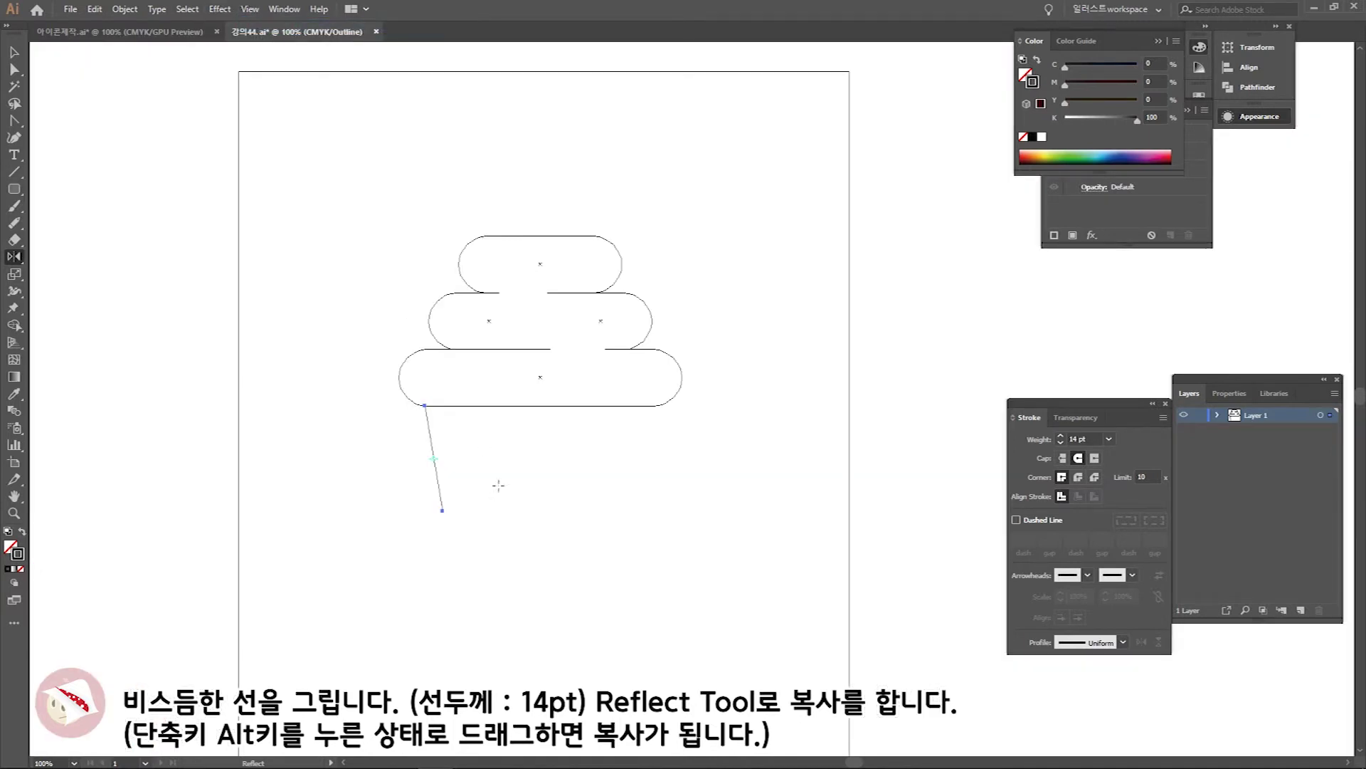
{"action": "left_click_drag", "start_coordinate": [439, 490], "coordinate": [640, 475]}
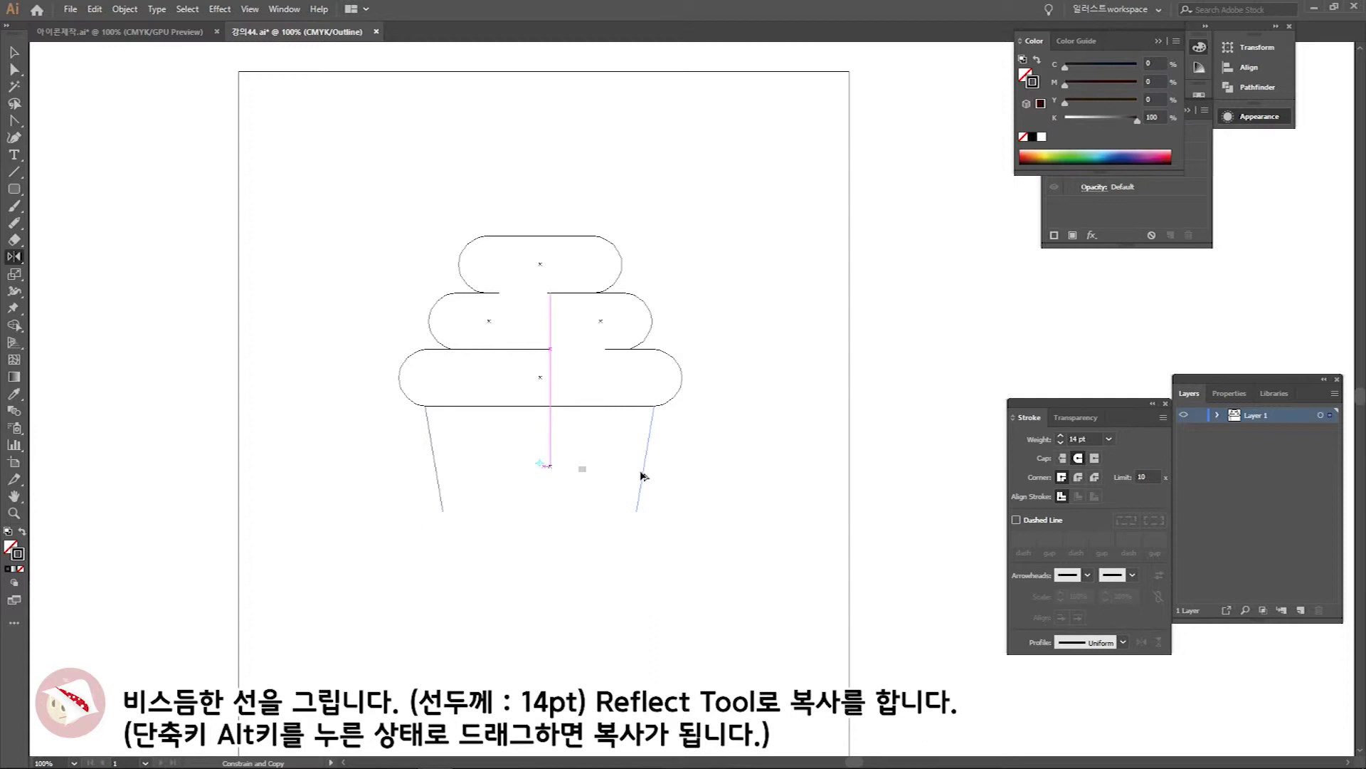
{"action": "left_click_drag", "start_coordinate": [641, 476], "coordinate": [672, 474]}
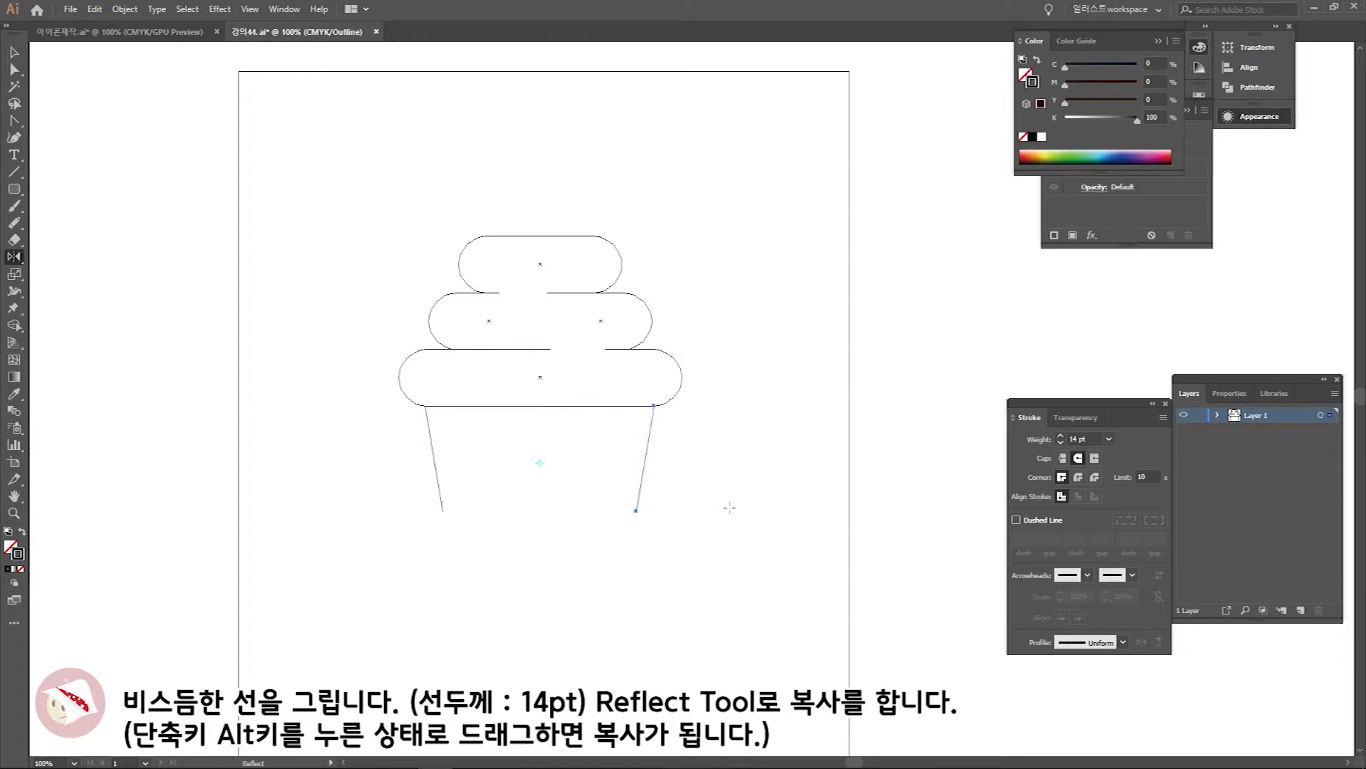
{"action": "left_click", "coordinate": [249, 10]}
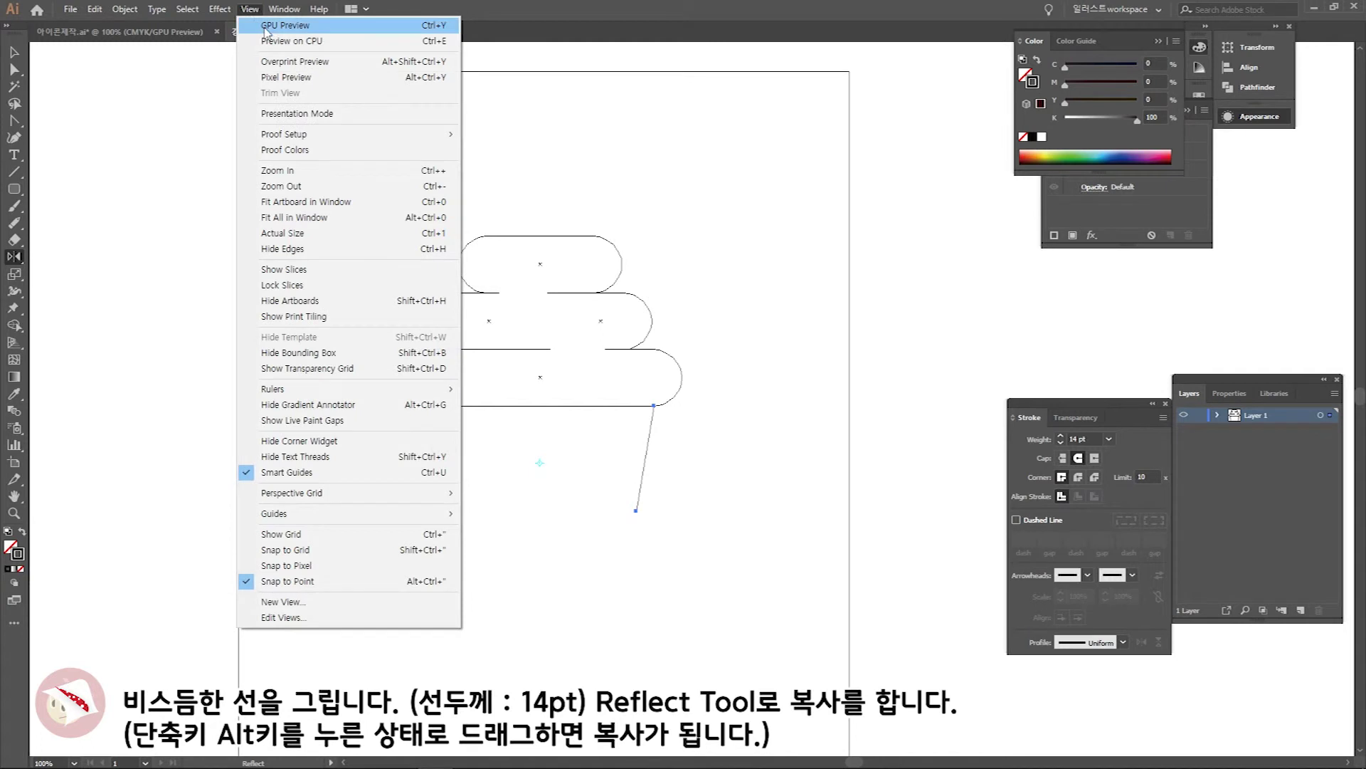
{"action": "left_click", "coordinate": [266, 33]}
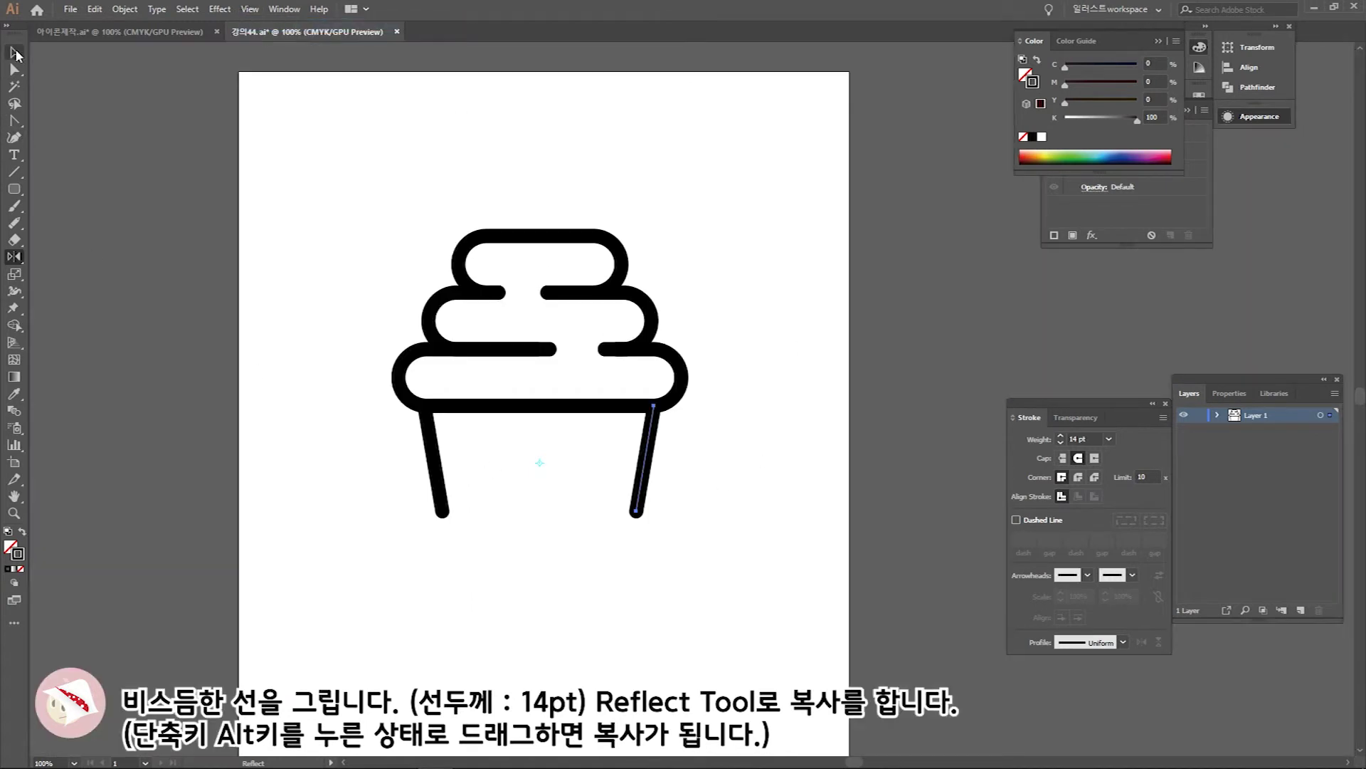
- Reposition the left and right cup sides so they sit symmetrically
{"action": "left_click", "coordinate": [14, 54]}
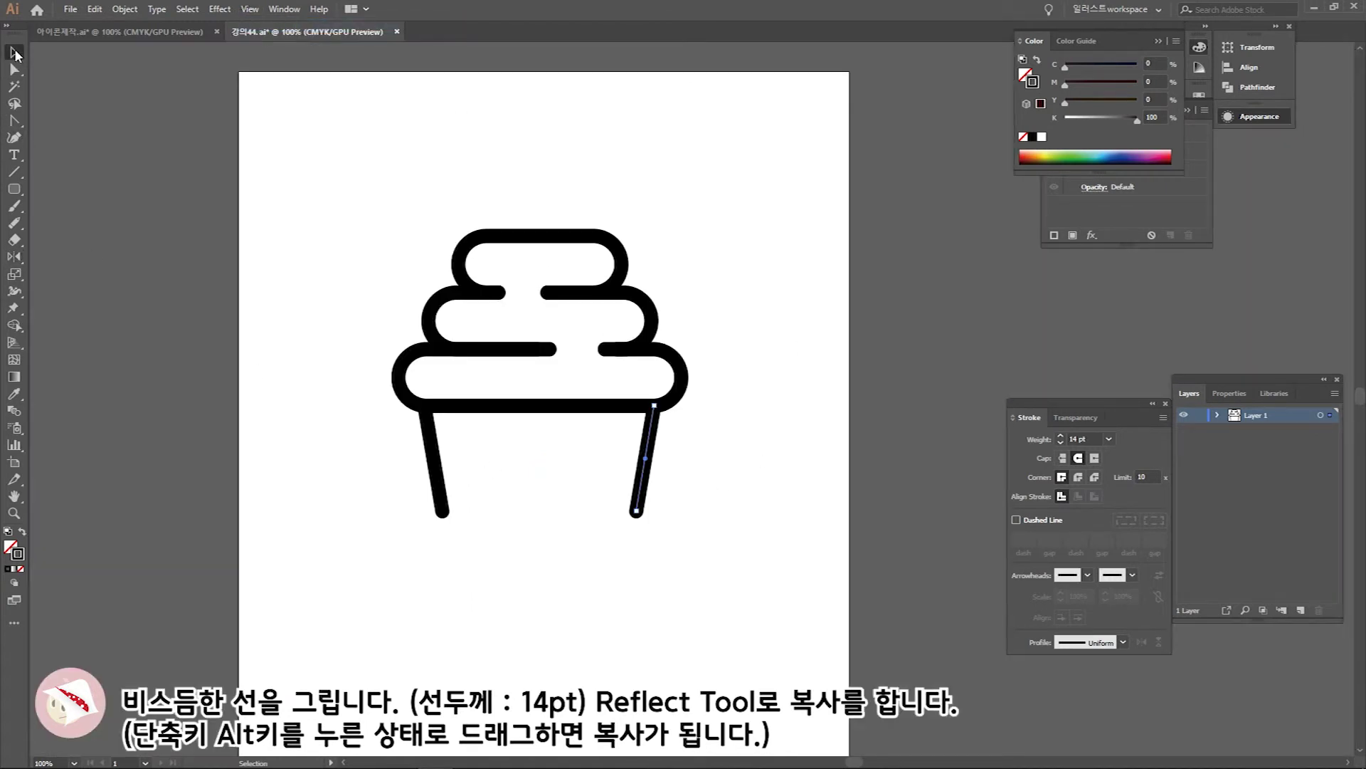
{"action": "left_click", "coordinate": [681, 595]}
{"action": "left_click_drag", "start_coordinate": [374, 454], "coordinate": [475, 496]}
{"action": "key", "text": "Right"}
{"action": "left_click_drag", "start_coordinate": [619, 464], "coordinate": [715, 502]}
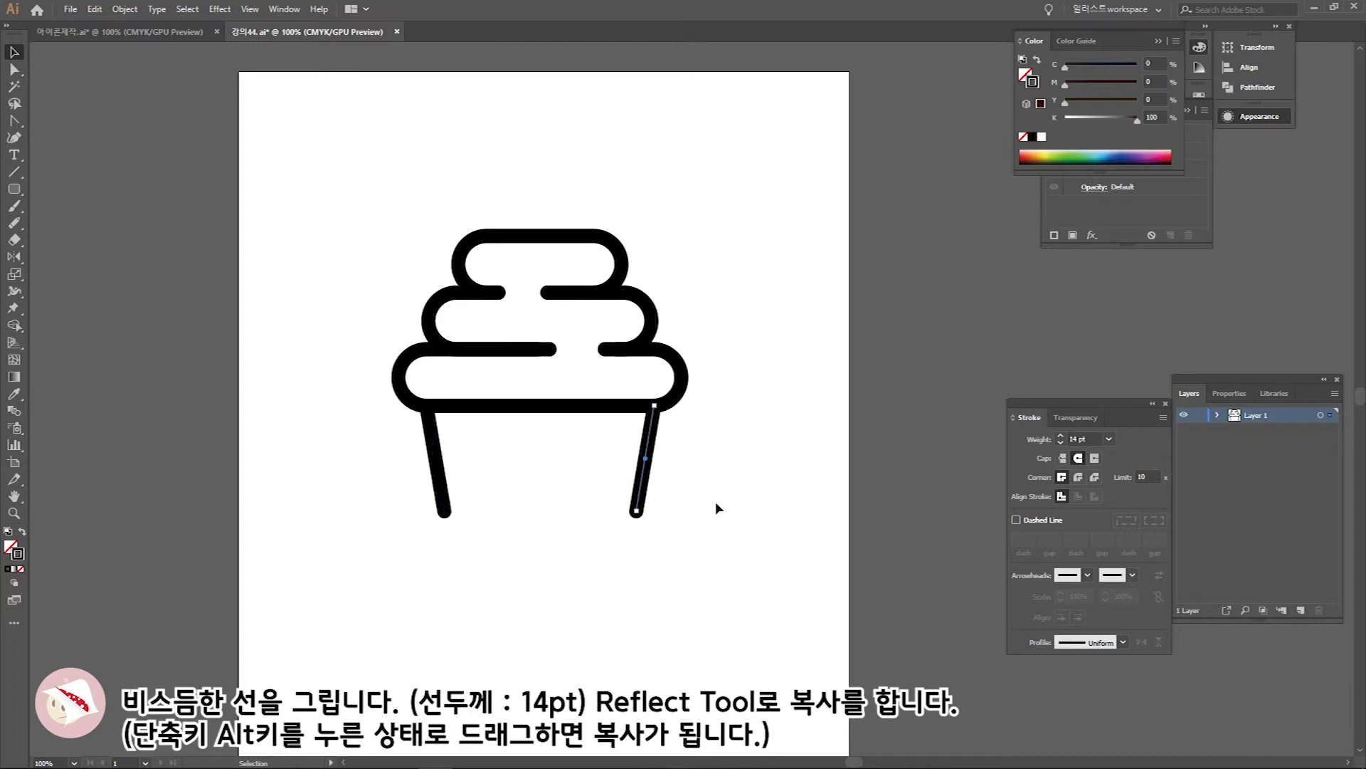
- Shorten both legs by raising their bottom anchor points
{"action": "key", "text": "a"}
{"action": "left_click_drag", "start_coordinate": [730, 554], "coordinate": [349, 501]}
{"action": "key", "text": "Up"}
{"action": "key", "text": "Up"}
{"action": "key", "text": "Up"}
{"action": "key", "text": "Up"}
{"action": "key", "text": "Up"}
{"action": "key", "text": "Up"}
{"action": "key", "text": "Up"}
{"action": "key", "text": "Up"}
{"action": "key", "text": "Up"}
{"action": "key", "text": "Up"}
{"action": "key", "text": "Up"}
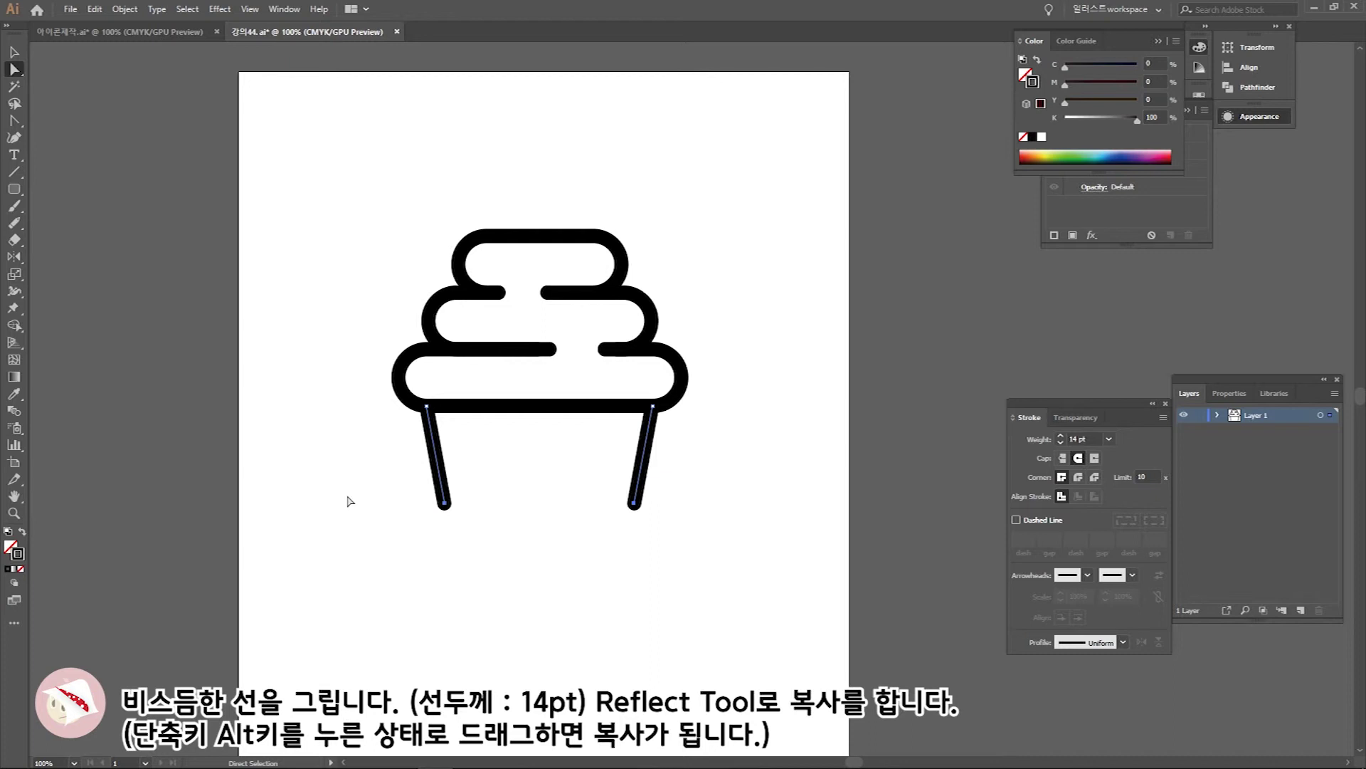
{"action": "left_click", "coordinate": [14, 52]}
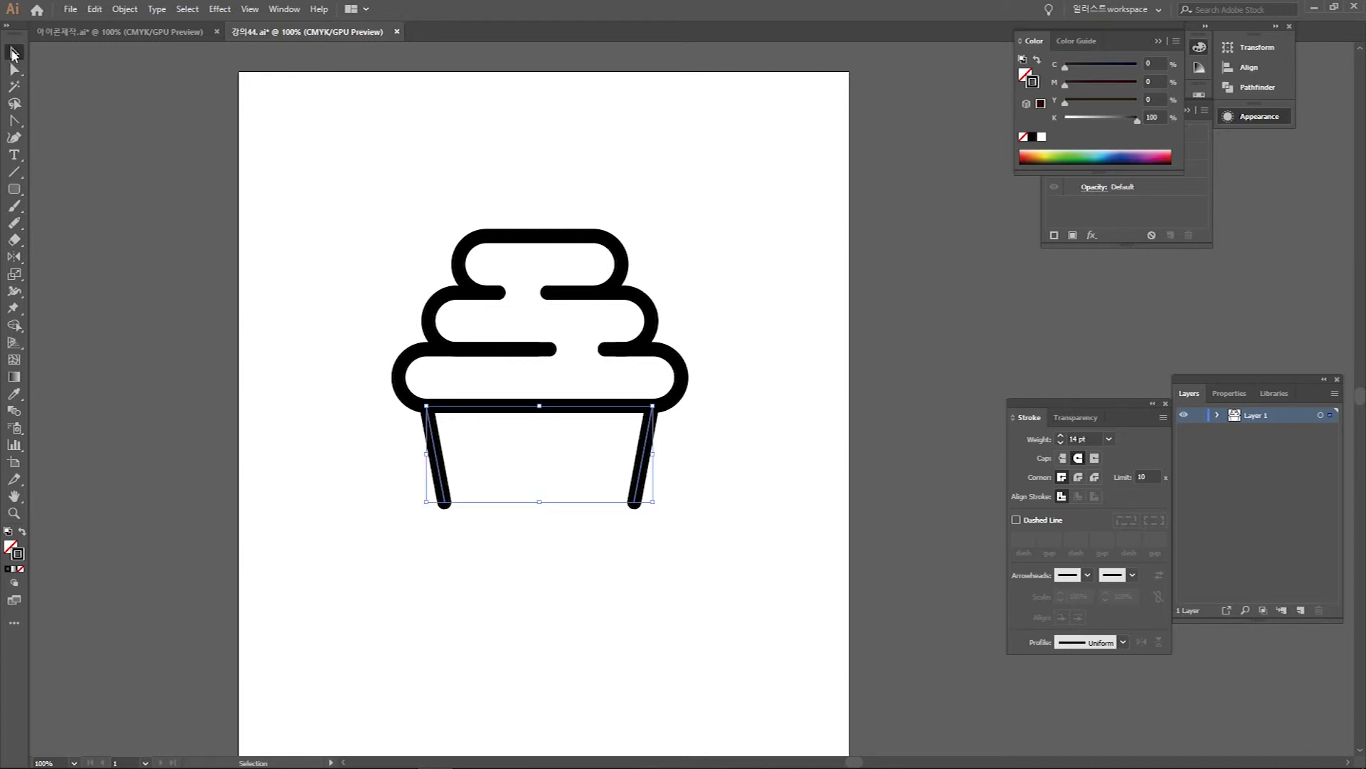
- Blend the left and right legs with Specified Steps 3 to create the ribs
{"action": "left_click_drag", "start_coordinate": [685, 553], "coordinate": [372, 444]}
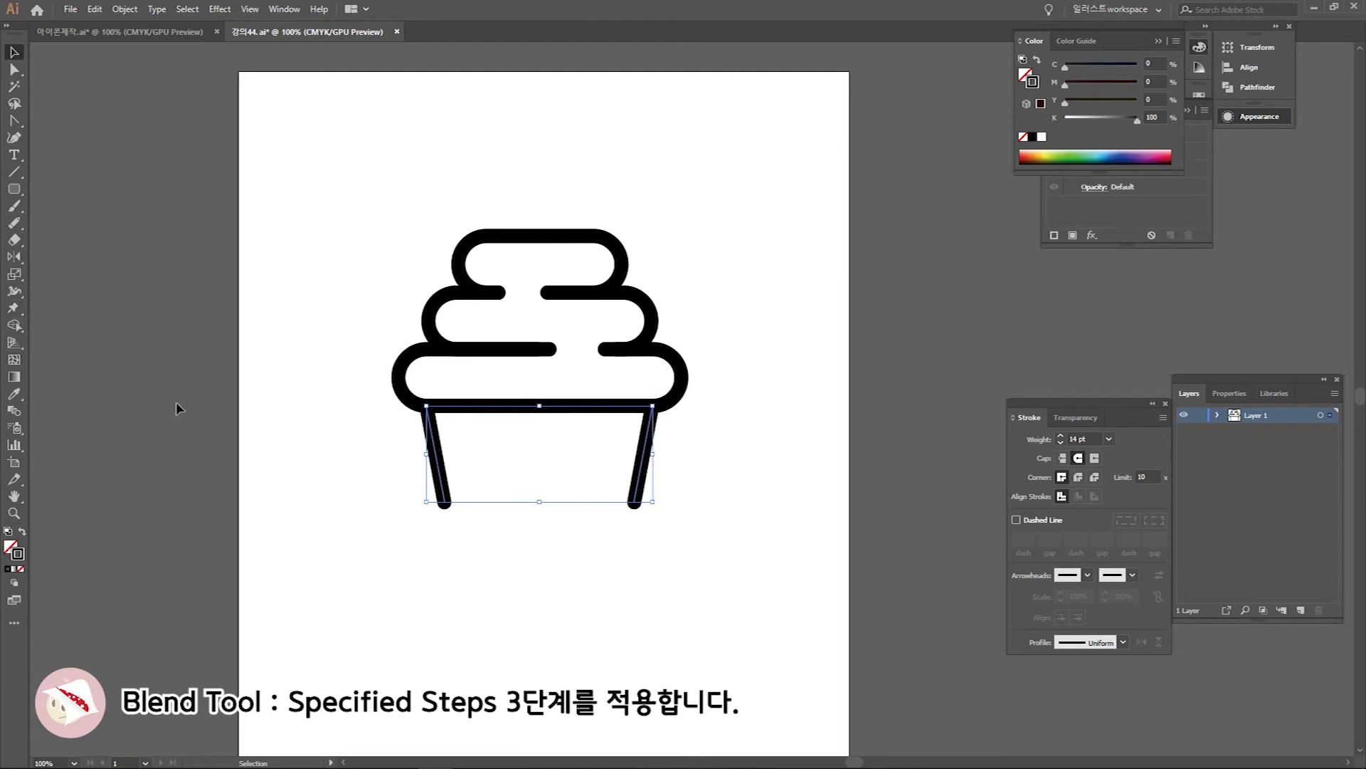
{"action": "left_click", "coordinate": [13, 413]}
{"action": "double_click", "coordinate": [13, 413]}
{"action": "left_click", "coordinate": [689, 356]}
{"action": "left_click", "coordinate": [693, 386]}
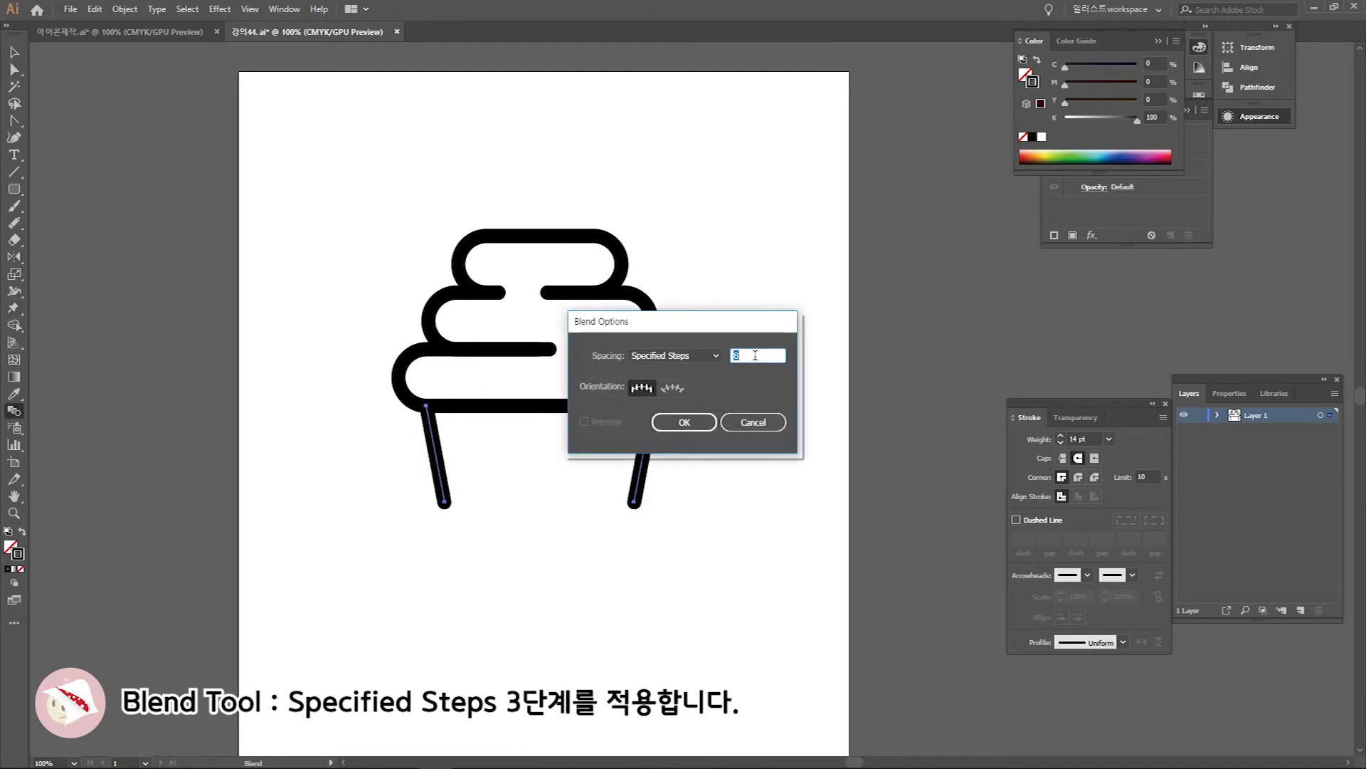
{"action": "type", "text": "3"}
{"action": "left_click", "coordinate": [684, 423]}
{"action": "left_click", "coordinate": [436, 453]}
{"action": "left_click", "coordinate": [651, 449]}
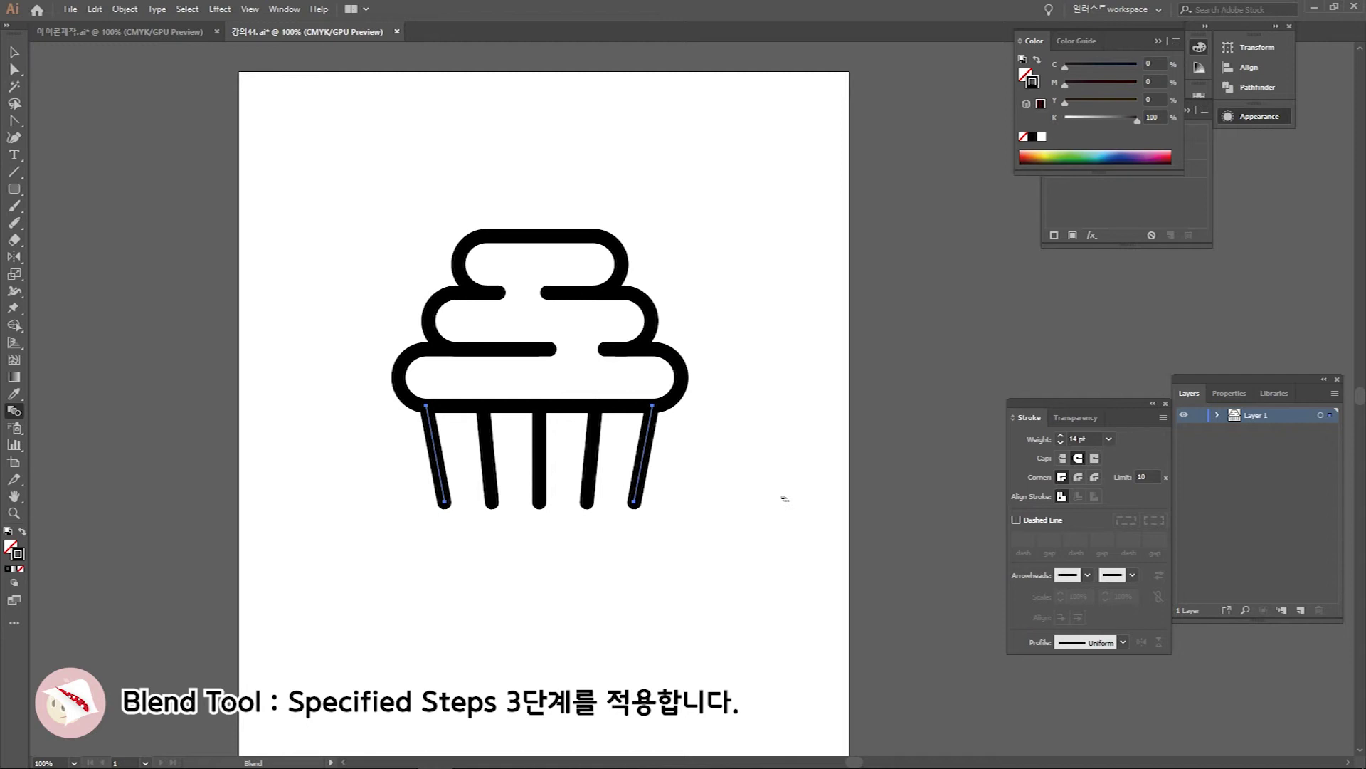
{"action": "left_click", "coordinate": [14, 54]}
{"action": "left_click", "coordinate": [194, 388]}
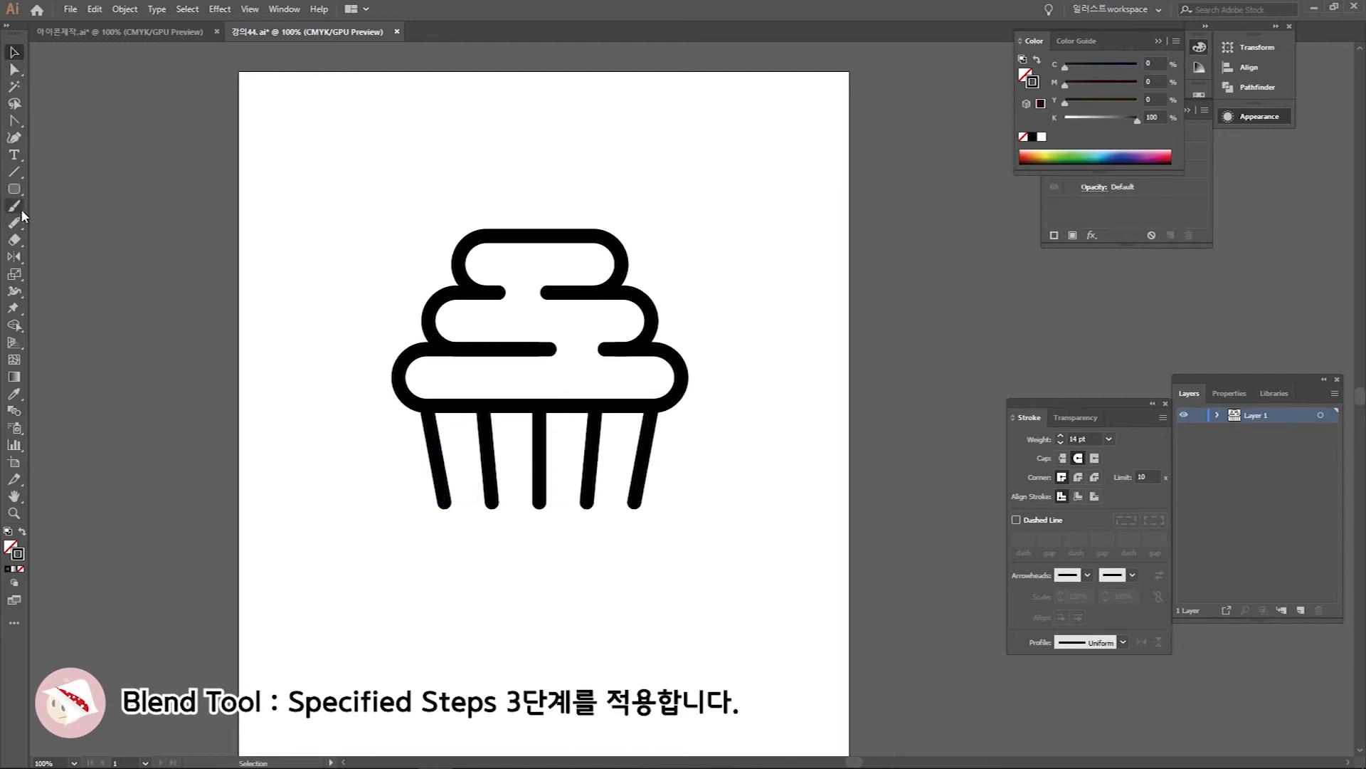
{"action": "left_click", "coordinate": [14, 172]}
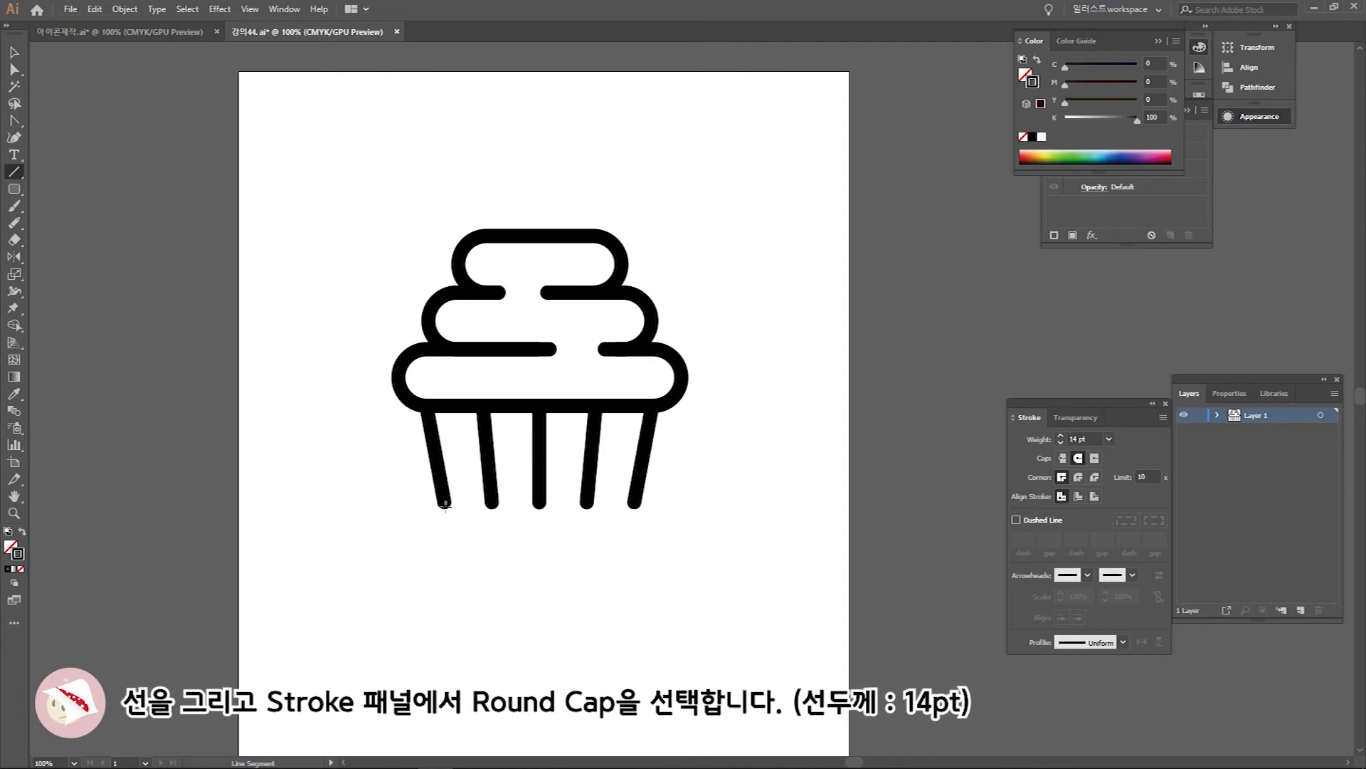
- Draw a base line between the leg bottoms and adjust it so its ends meet both sides
{"action": "left_click_drag", "start_coordinate": [445, 507], "coordinate": [634, 508]}
{"action": "left_click", "coordinate": [15, 54]}
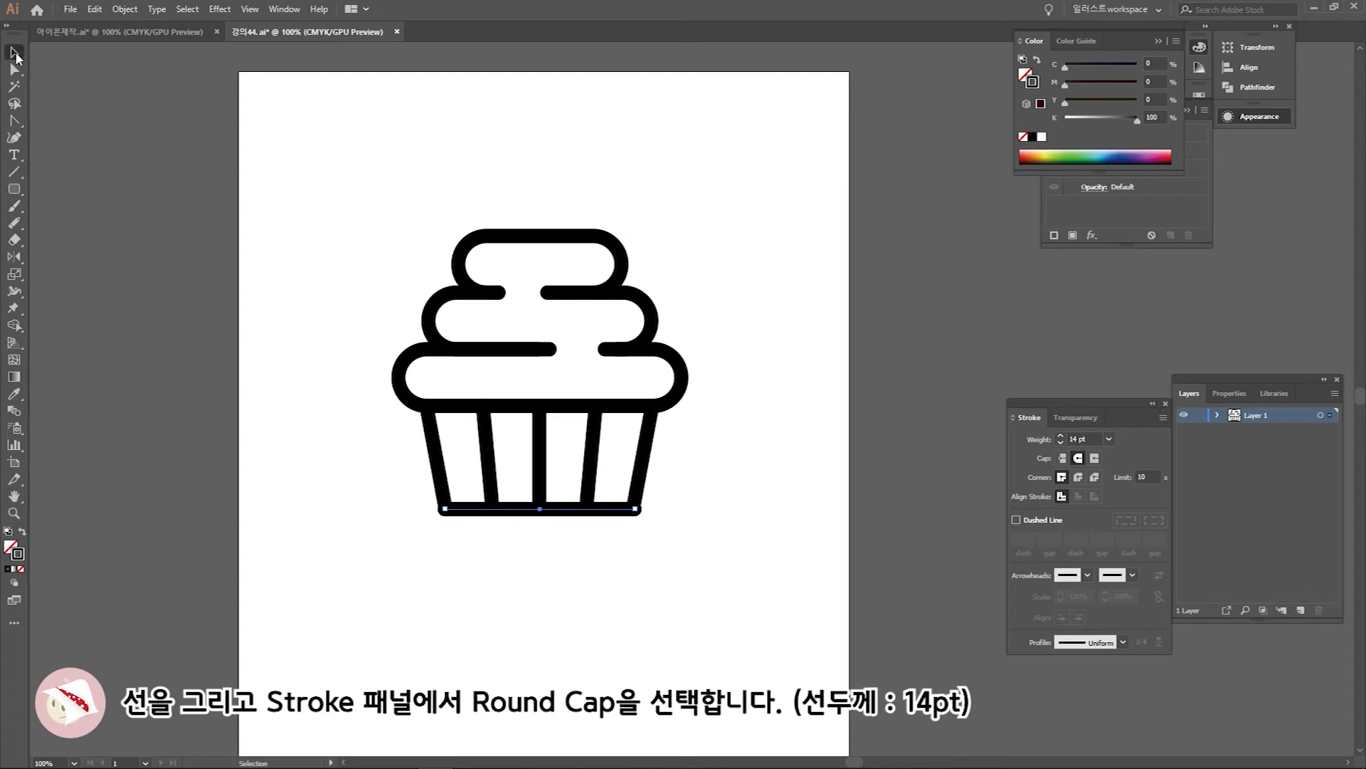
{"action": "key", "text": "Up"}
{"action": "key", "text": "Up"}
{"action": "key", "text": "Up"}
{"action": "key", "text": "Up"}
{"action": "key", "text": "Up"}
{"action": "key", "text": "Down"}
{"action": "key", "text": "Down"}
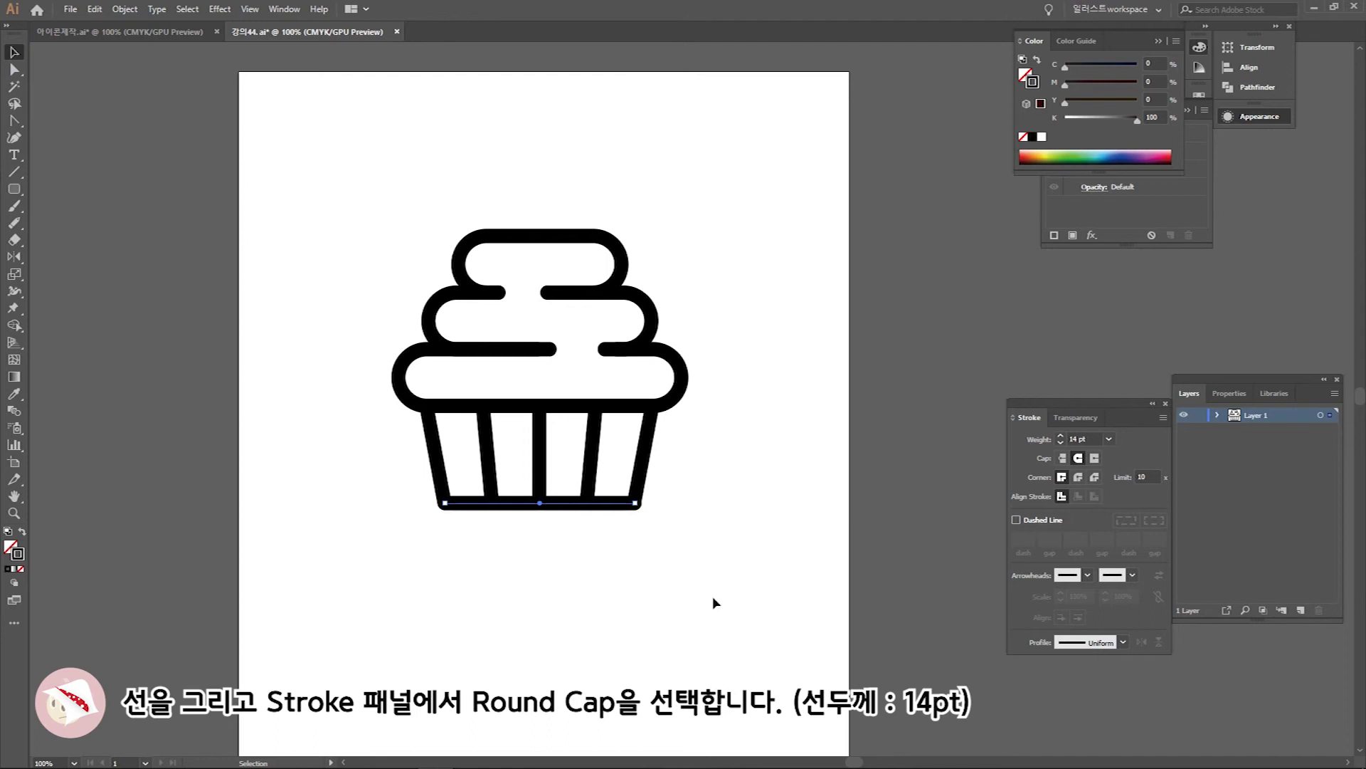
{"action": "left_click", "coordinate": [713, 597]}
{"action": "left_click", "coordinate": [14, 69]}
{"action": "left_click", "coordinate": [634, 506]}
{"action": "left_click", "coordinate": [636, 506]}
{"action": "left_click", "coordinate": [772, 619]}
{"action": "left_click", "coordinate": [14, 188]}
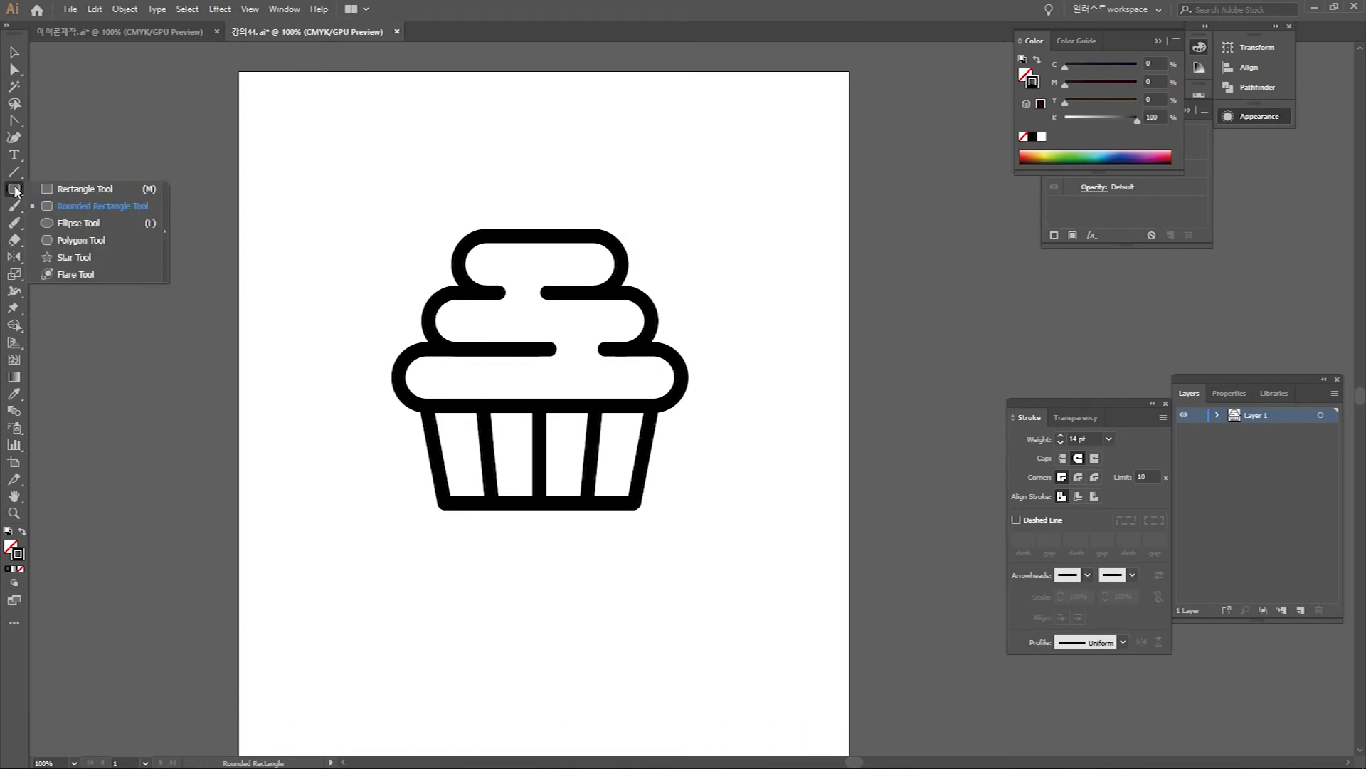
- Save, then draw a small outlined circle and set it on the top frosting tier as the cherry
{"action": "left_click", "coordinate": [41, 223]}
{"action": "key", "text": "ctrl+s"}
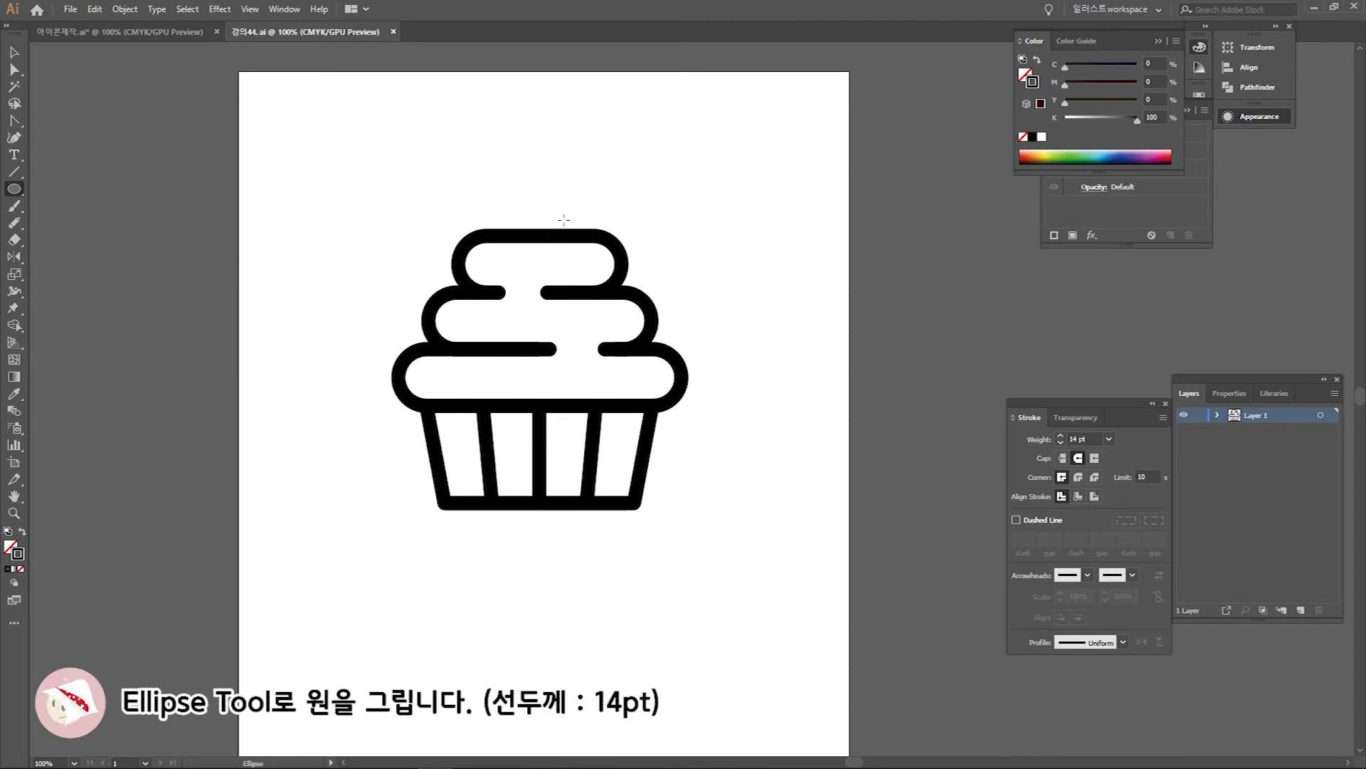
{"action": "left_click_drag", "start_coordinate": [565, 220], "coordinate": [519, 173]}
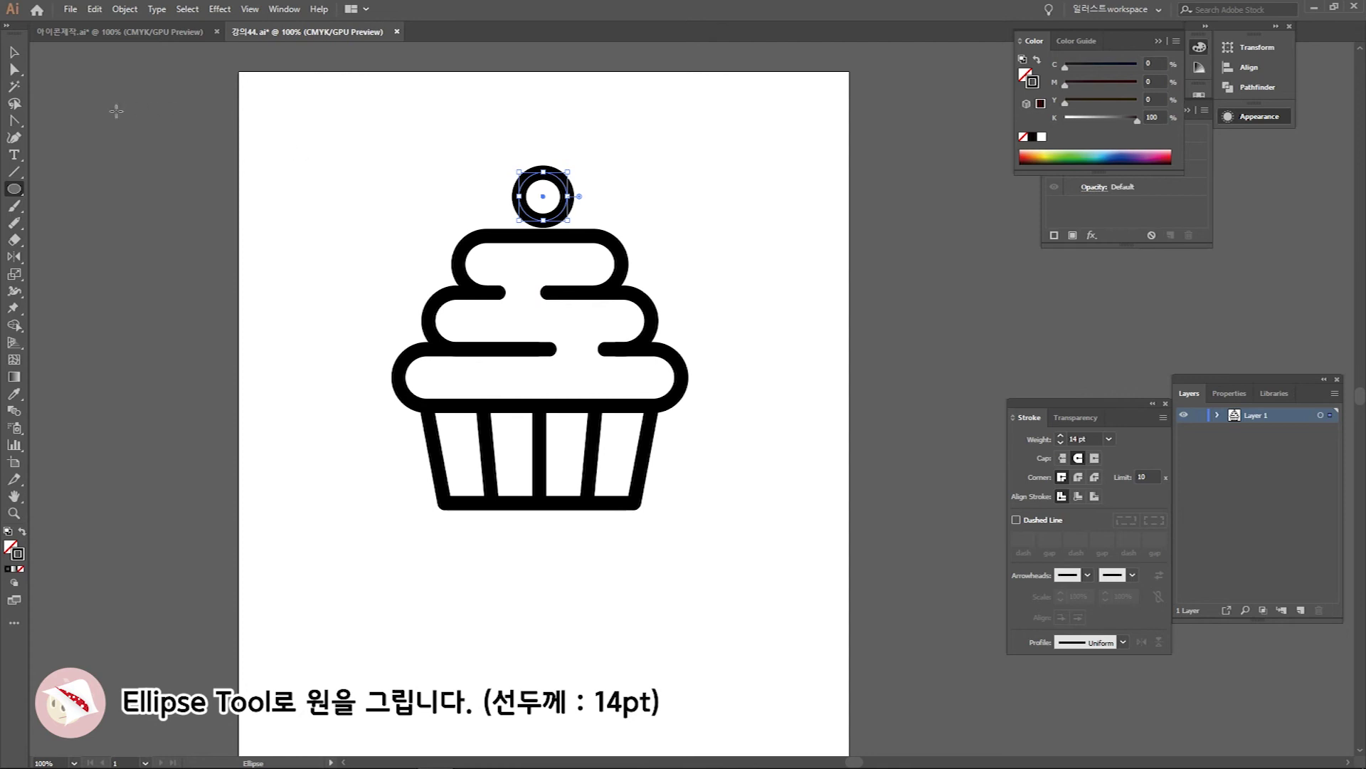
{"action": "left_click", "coordinate": [14, 52]}
{"action": "left_click_drag", "start_coordinate": [543, 209], "coordinate": [540, 209]}
{"action": "left_click", "coordinate": [768, 278]}
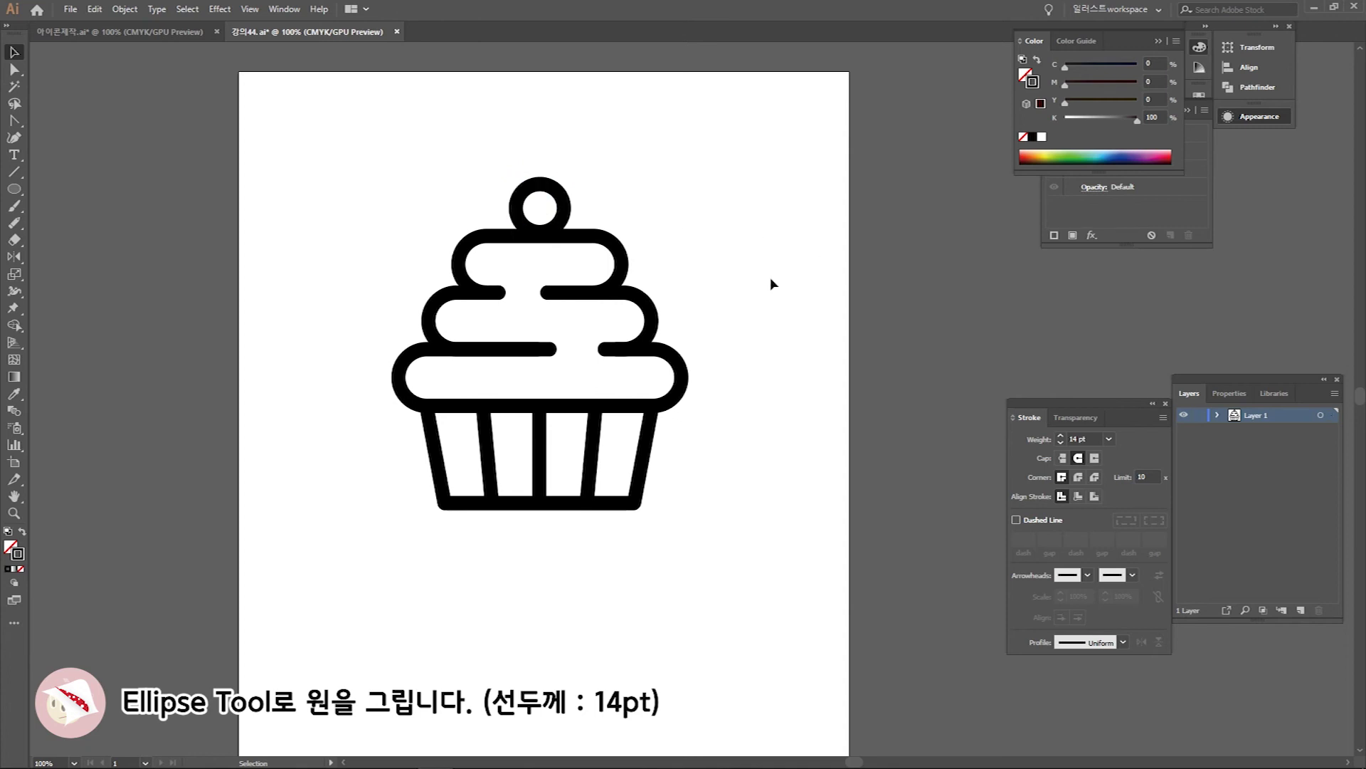
{"action": "left_click", "coordinate": [14, 172]}
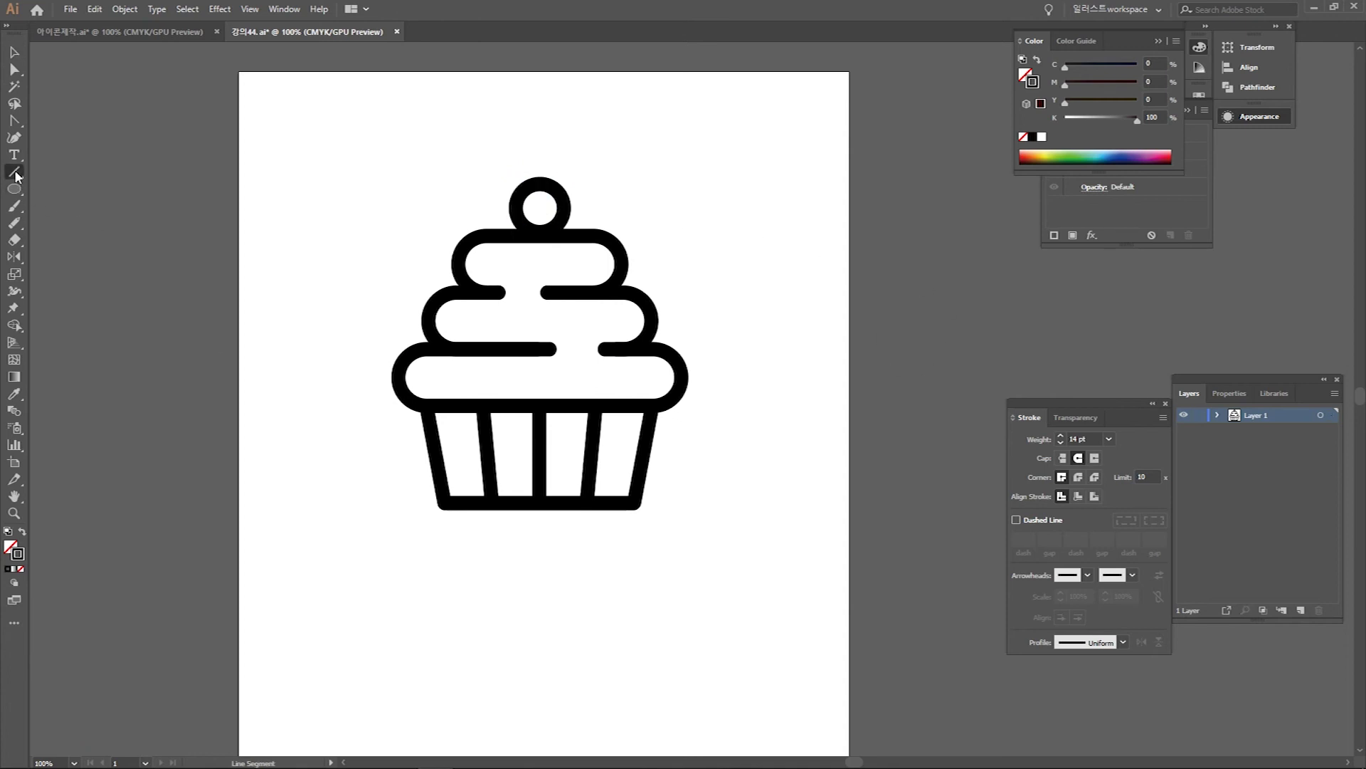
- Draw a 14 pt stem line up from the cherry and curve it with a 30% Arc warp
{"action": "mouse_move", "coordinate": [550, 349]}
{"action": "left_mouse_down"}
{"action": "mouse_move", "coordinate": [549, 183]}
{"action": "mouse_move", "coordinate": [573, 155]}
{"action": "left_mouse_up"}
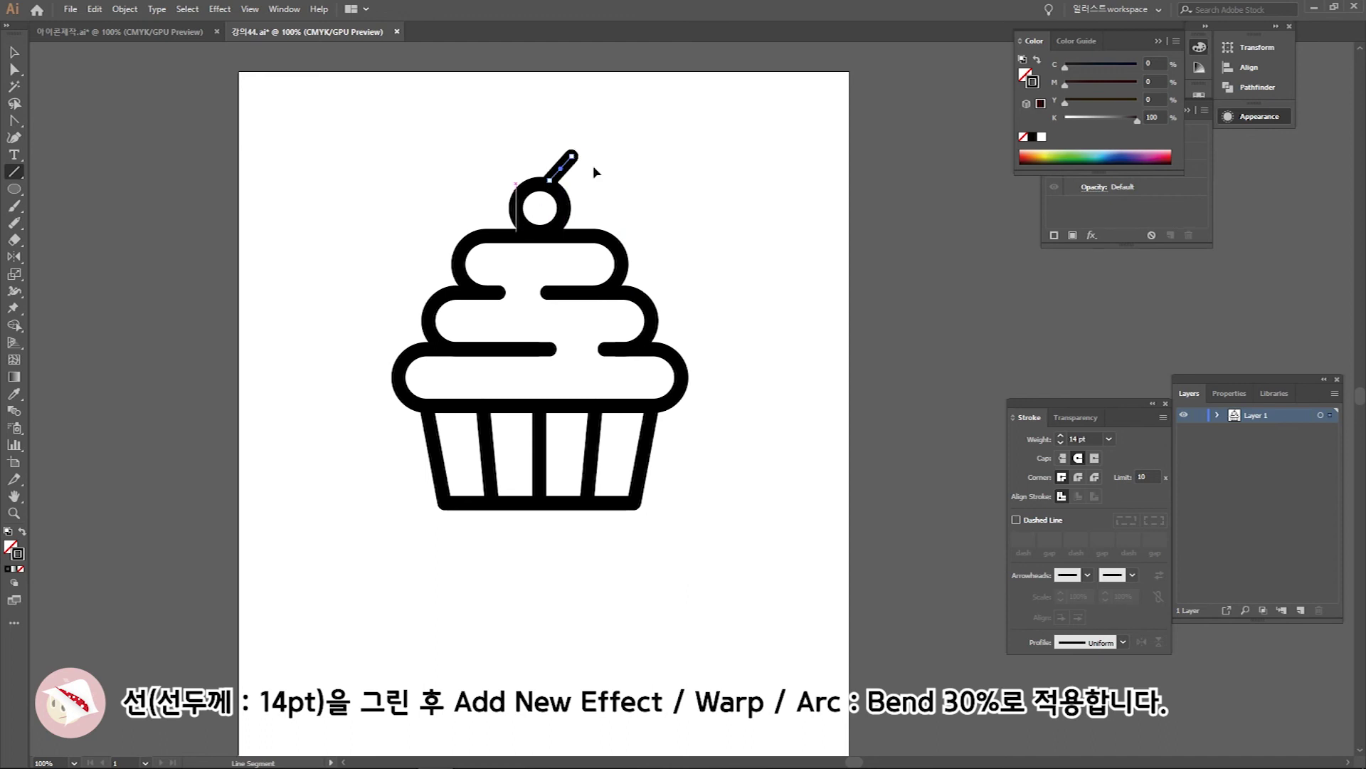
{"action": "left_click", "coordinate": [1092, 235]}
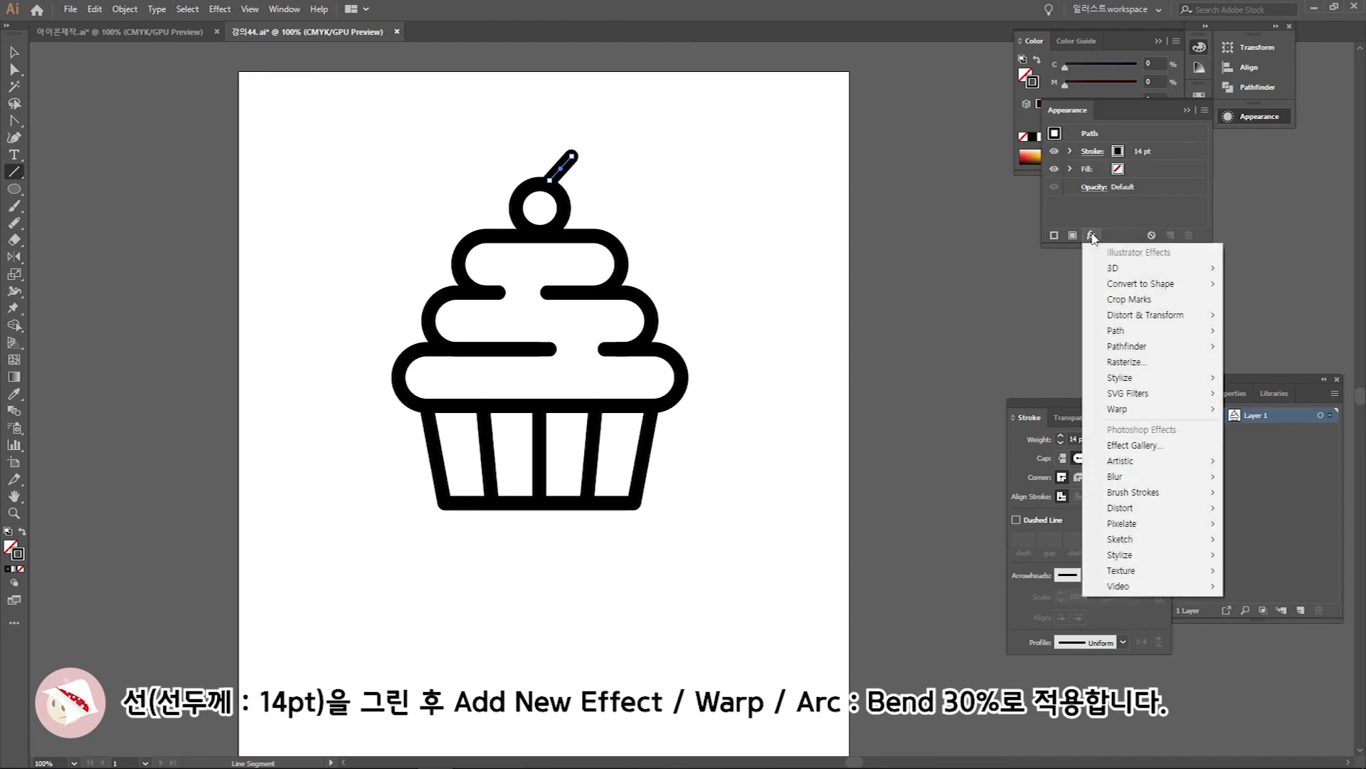
{"action": "mouse_move", "coordinate": [1151, 409]}
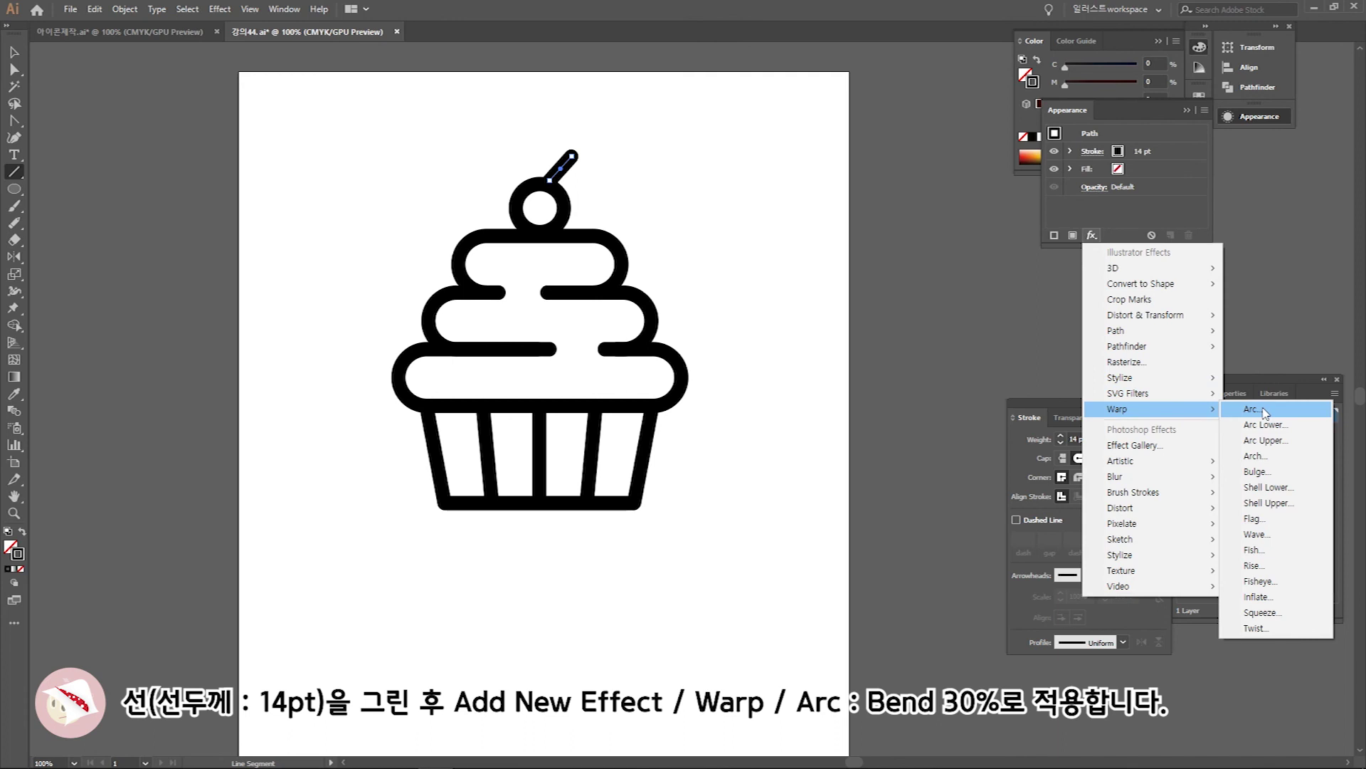
{"action": "left_click", "coordinate": [1265, 412]}
{"action": "left_click_drag", "start_coordinate": [794, 390], "coordinate": [953, 299]}
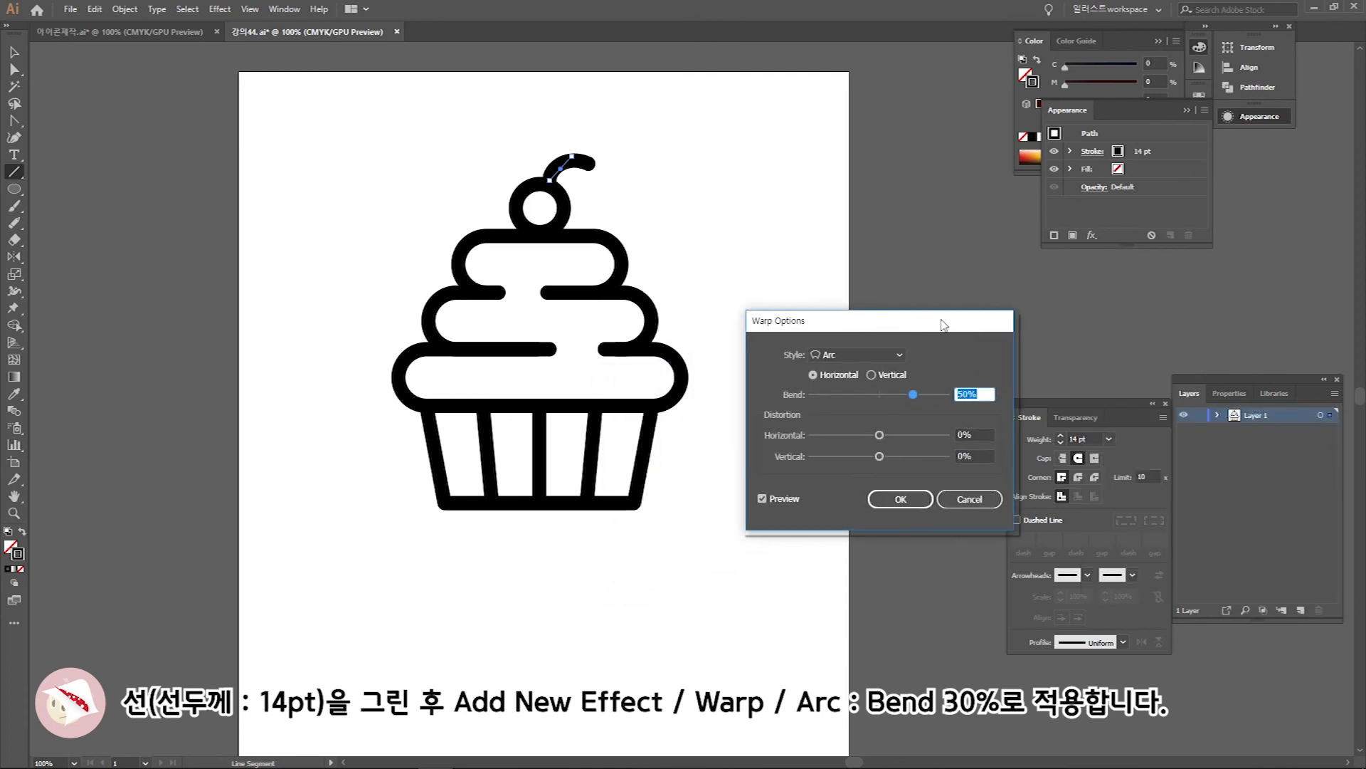
{"action": "type", "text": "30"}
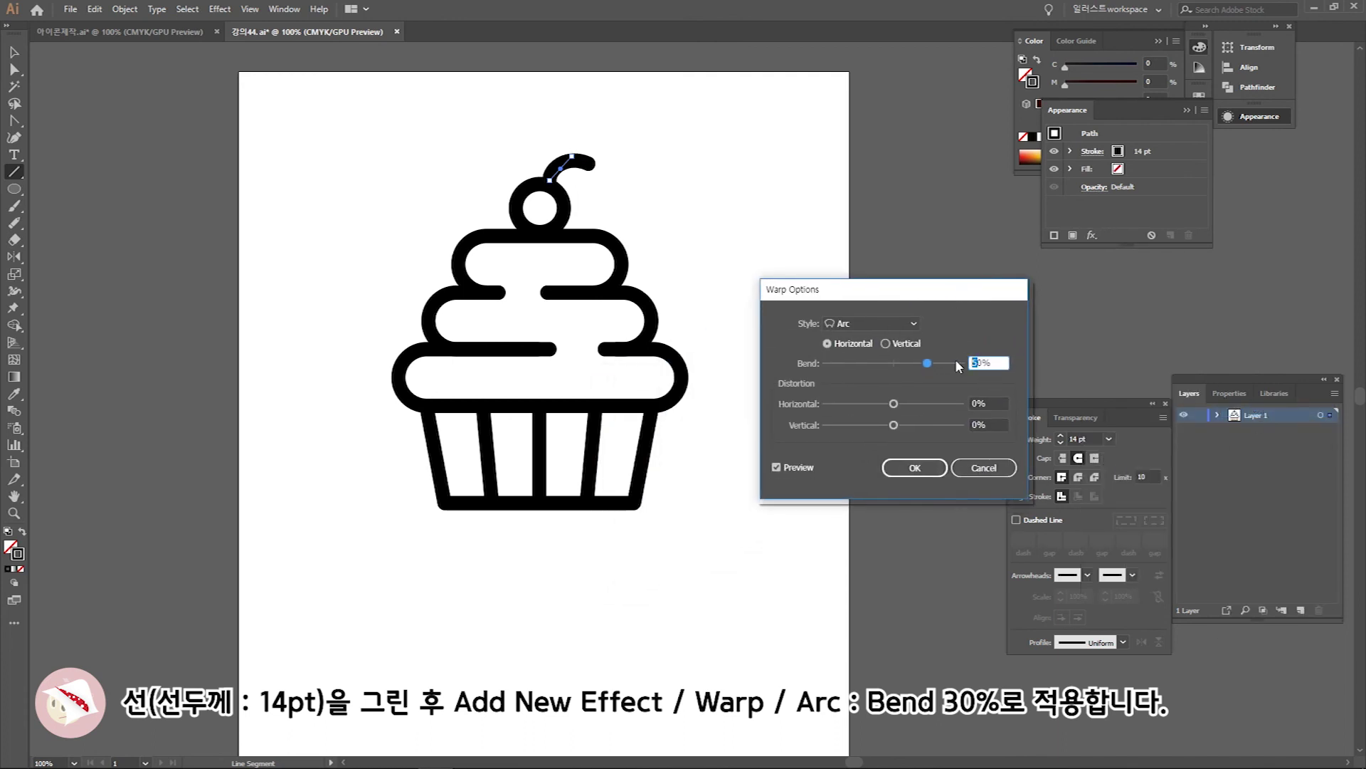
{"action": "left_click", "coordinate": [775, 468]}
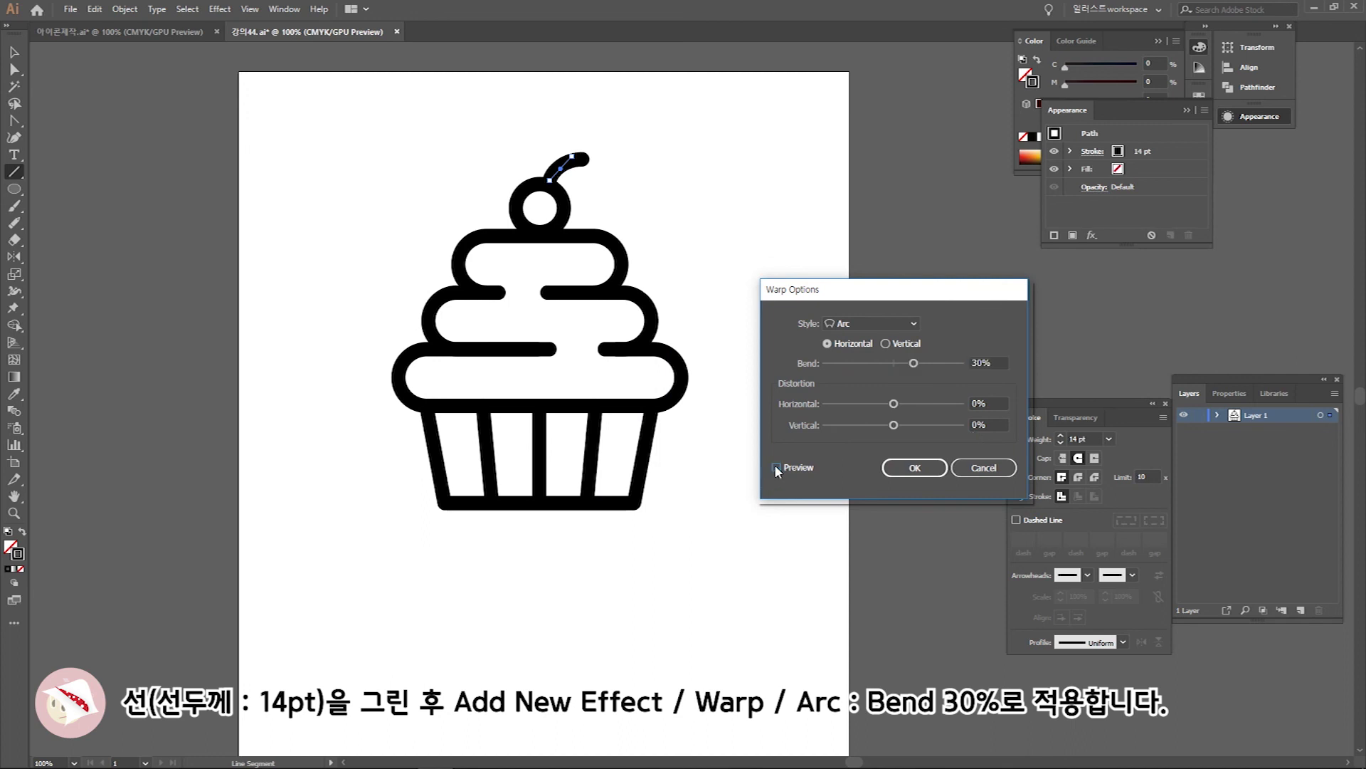
{"action": "left_click", "coordinate": [915, 467]}
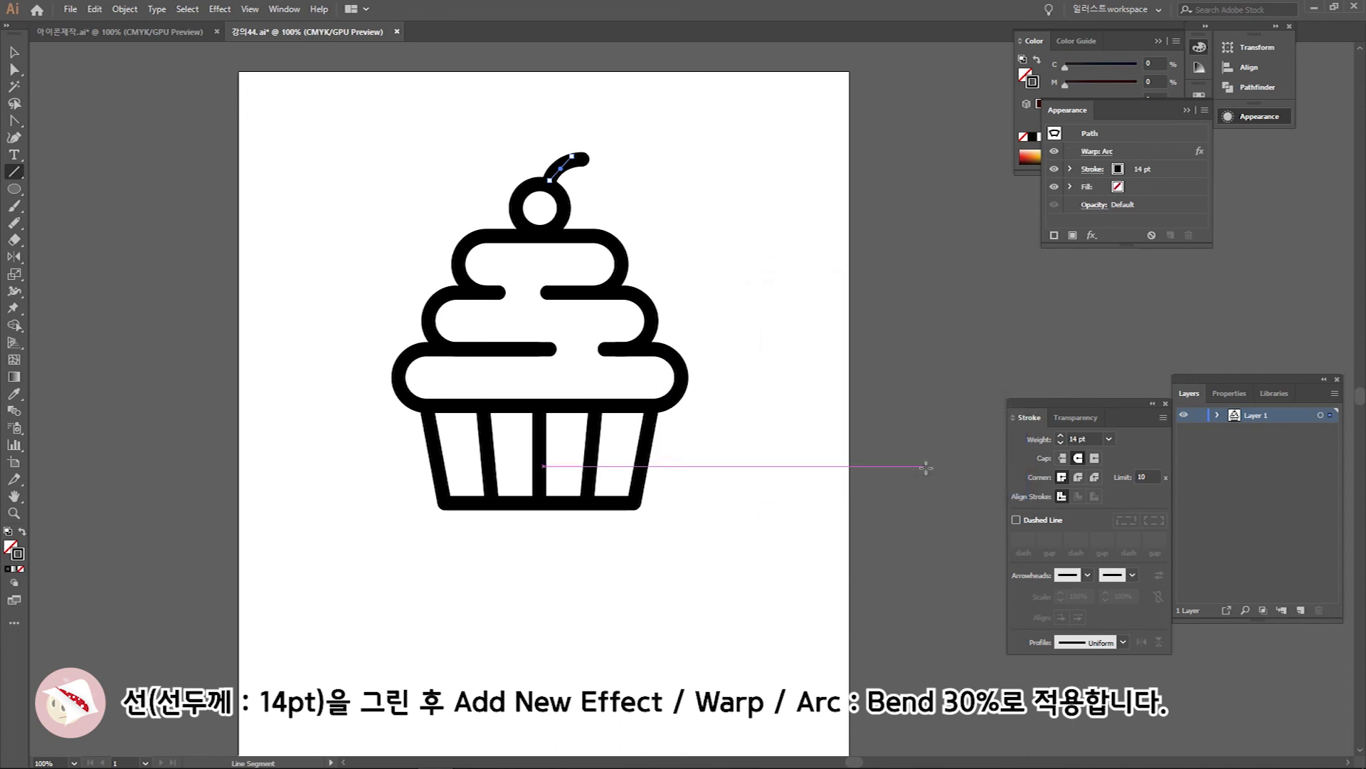
{"action": "key", "text": "v"}
{"action": "left_click", "coordinate": [939, 625]}
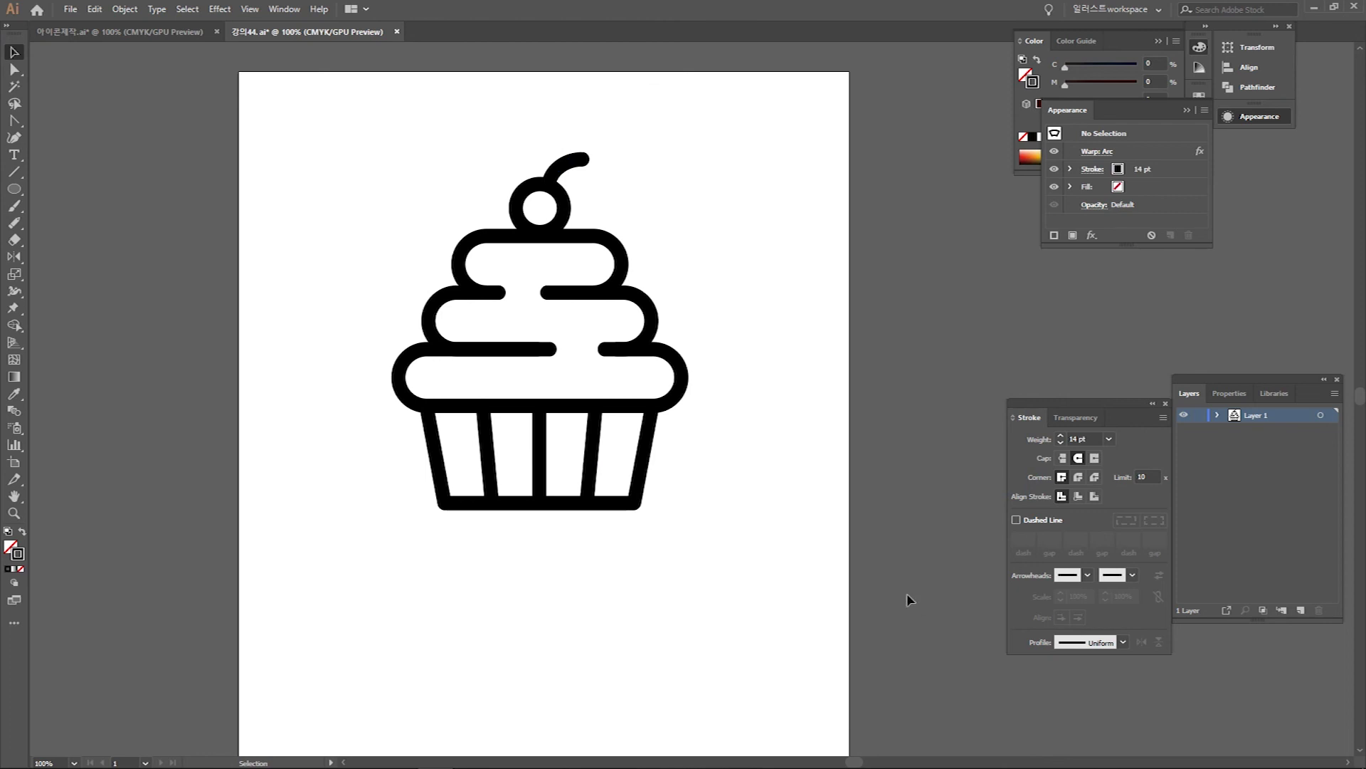